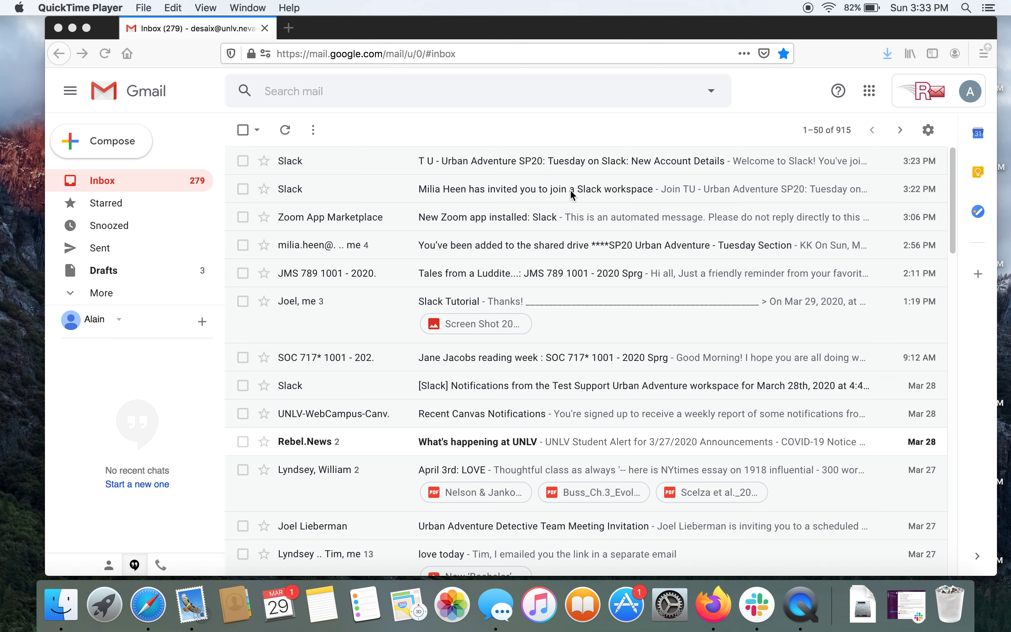
Open the Slack invitation email and join the T U - Urban Adventure SP20: Tuesday workspace from it.
click(745, 188)
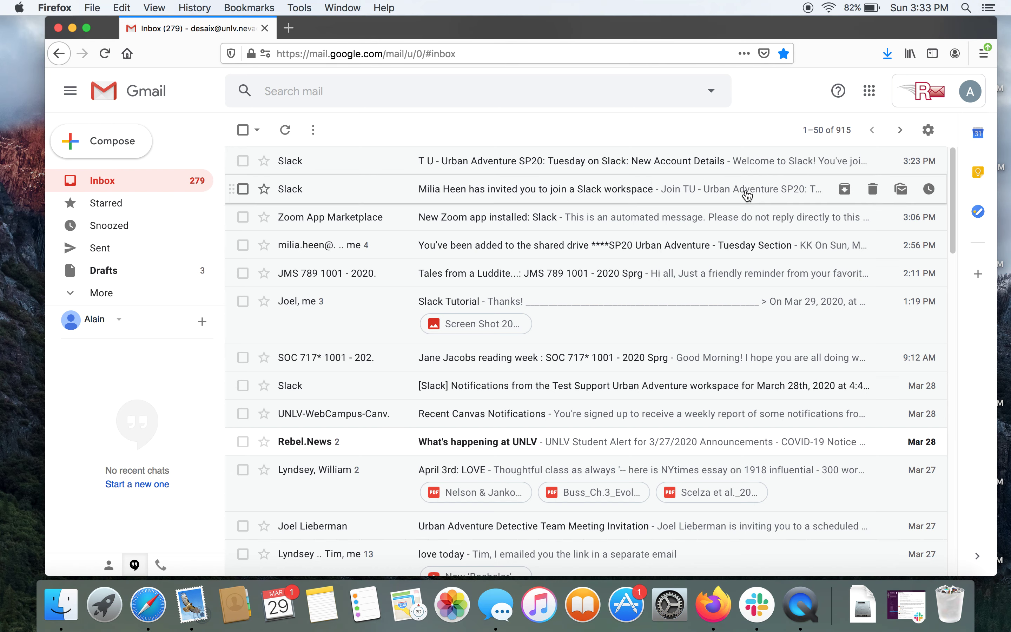
click(745, 188)
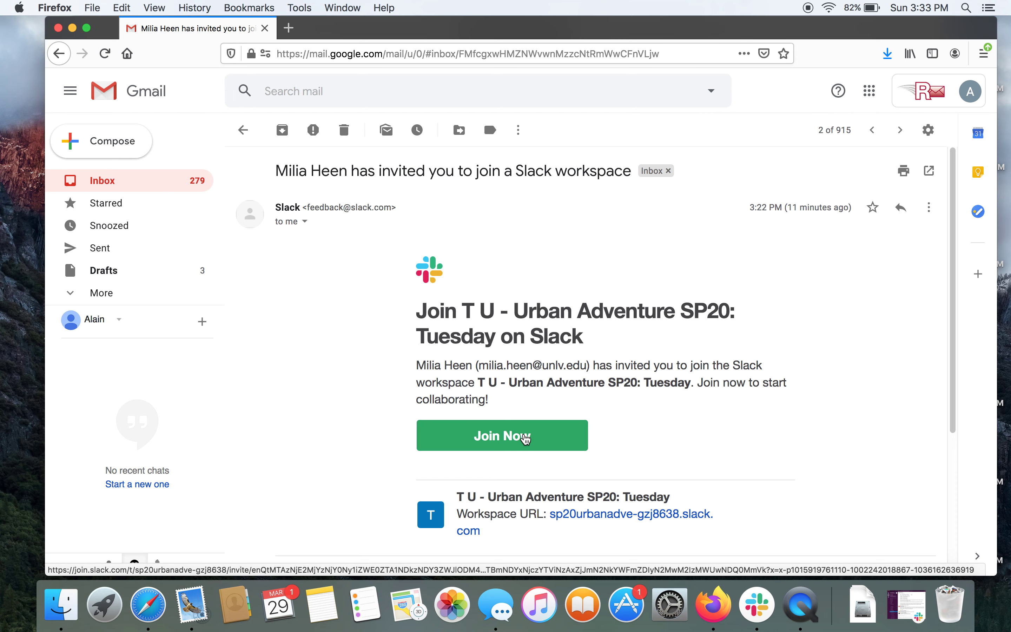
scroll(526, 439, down, 3)
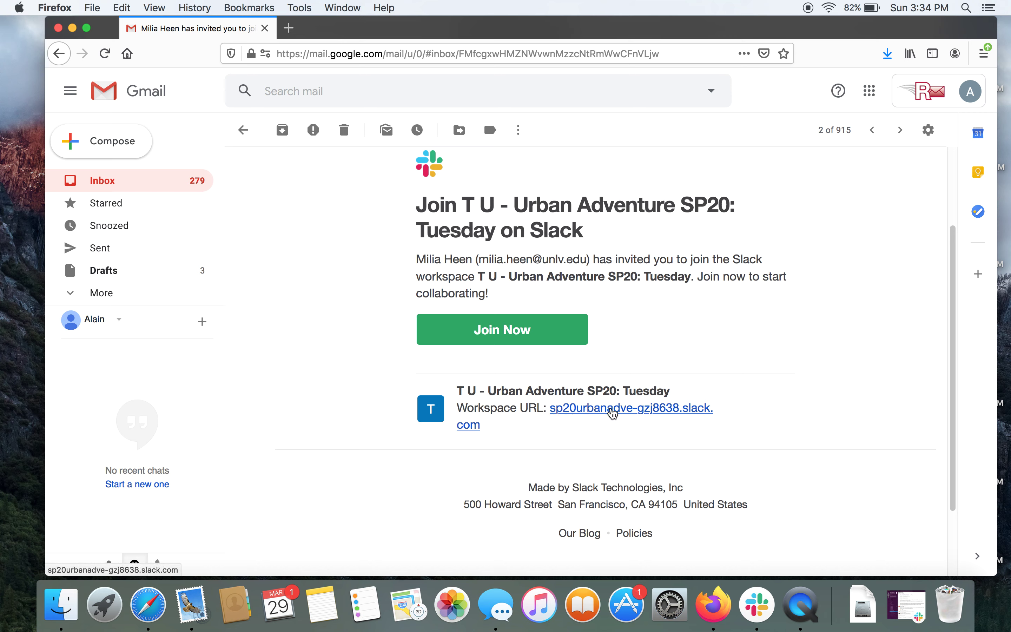
drag(550, 408, 683, 417)
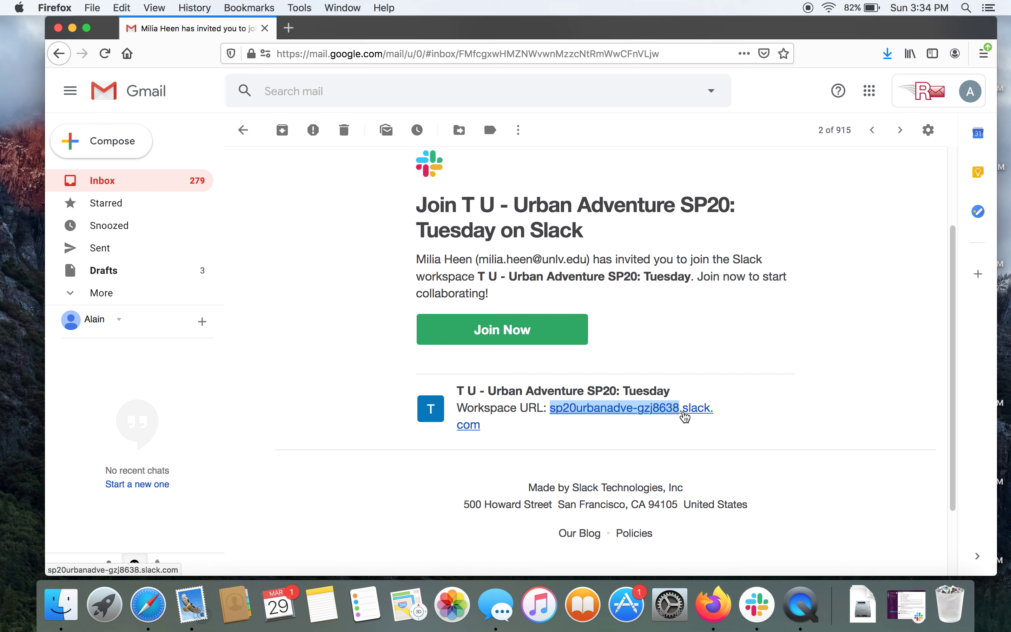
click(543, 327)
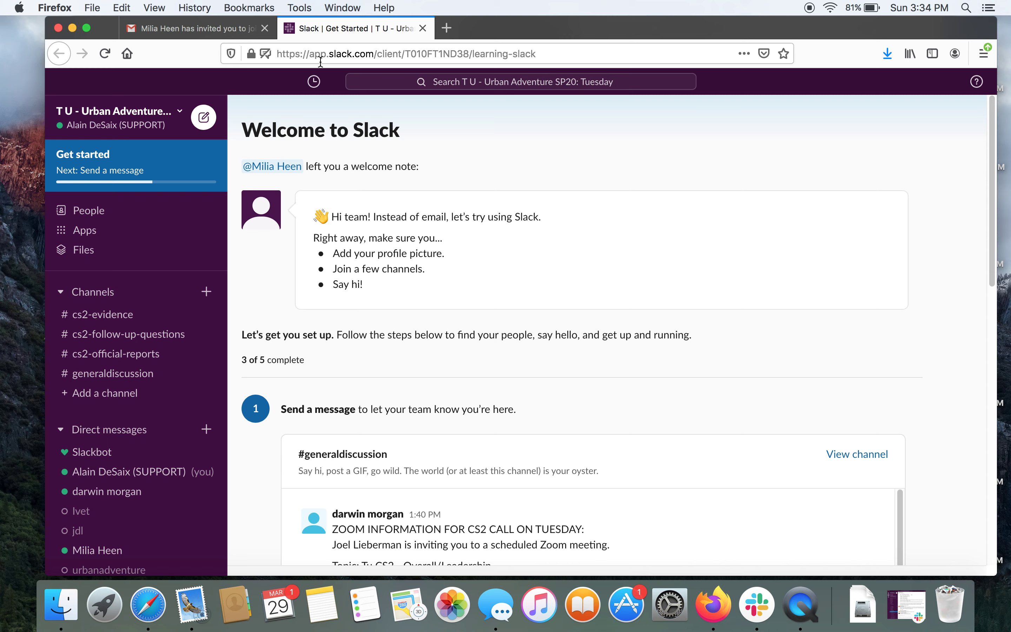
Look over the workspace menu and the sidebar's channels, direct messages and apps.
click(126, 113)
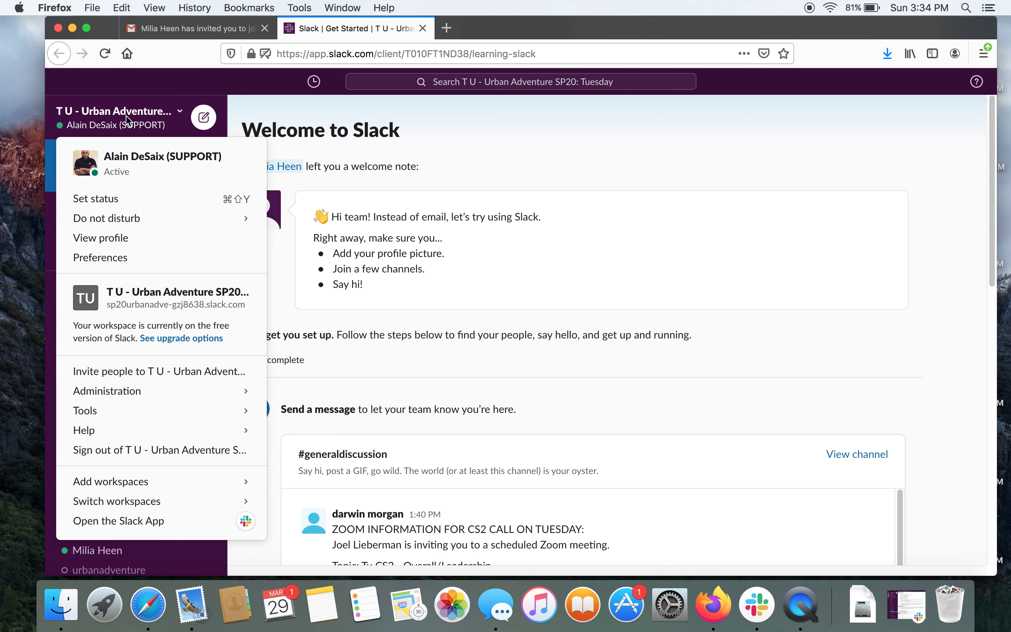
click(492, 125)
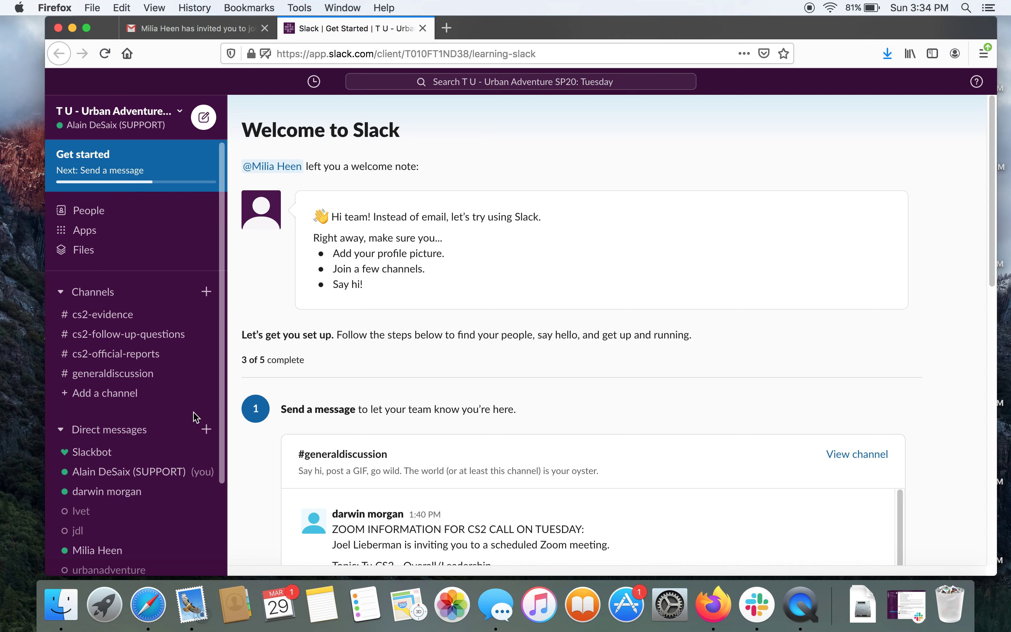
scroll(193, 417, down, 3)
scroll(196, 414, up, 3)
scroll(196, 415, down, 3)
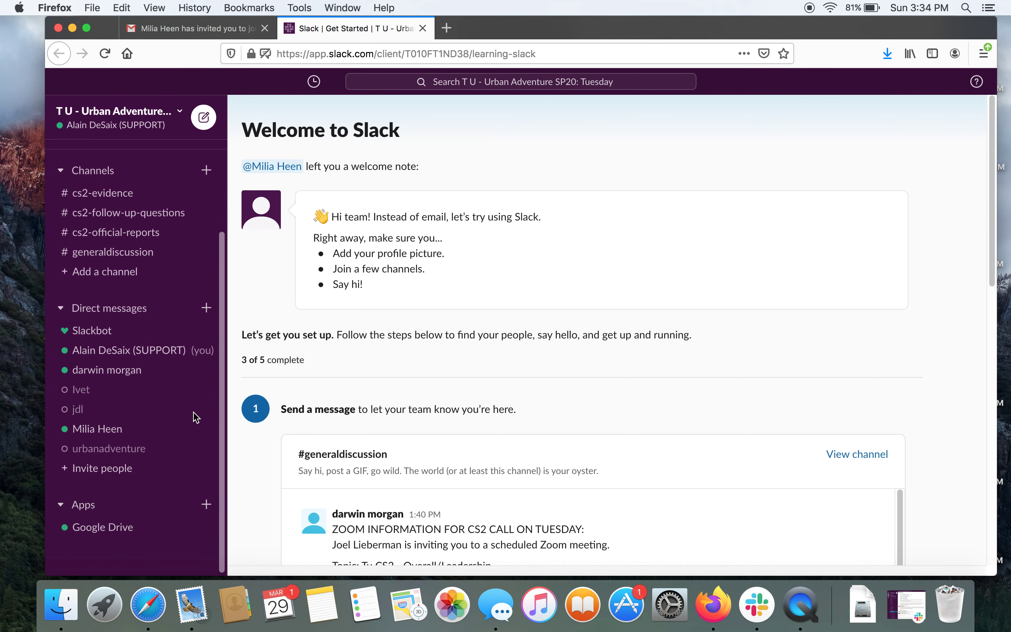
scroll(195, 416, up, 3)
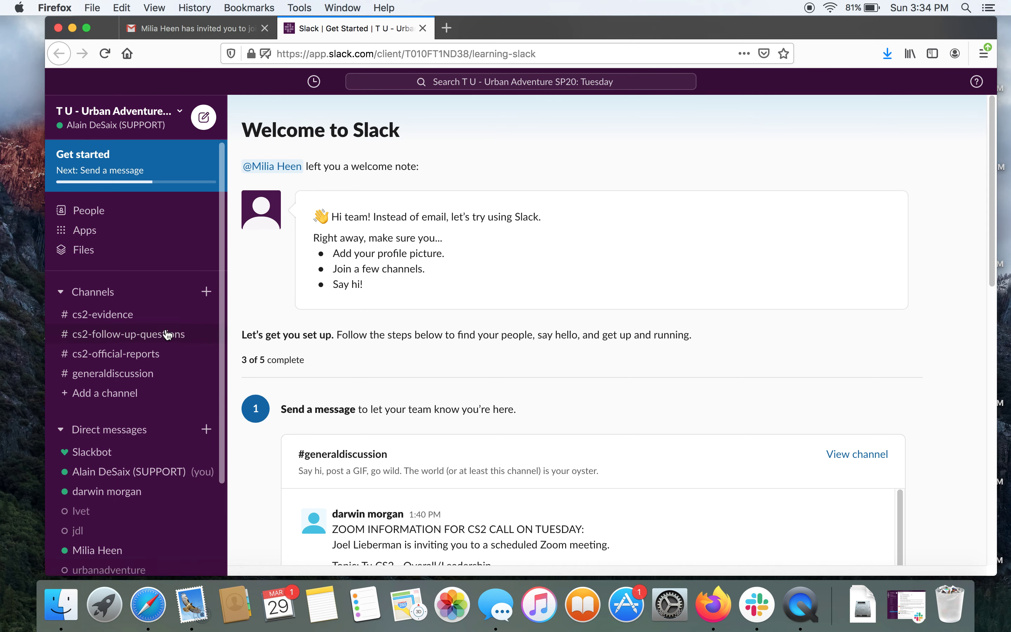
scroll(168, 330, down, 3)
scroll(168, 330, up, 3)
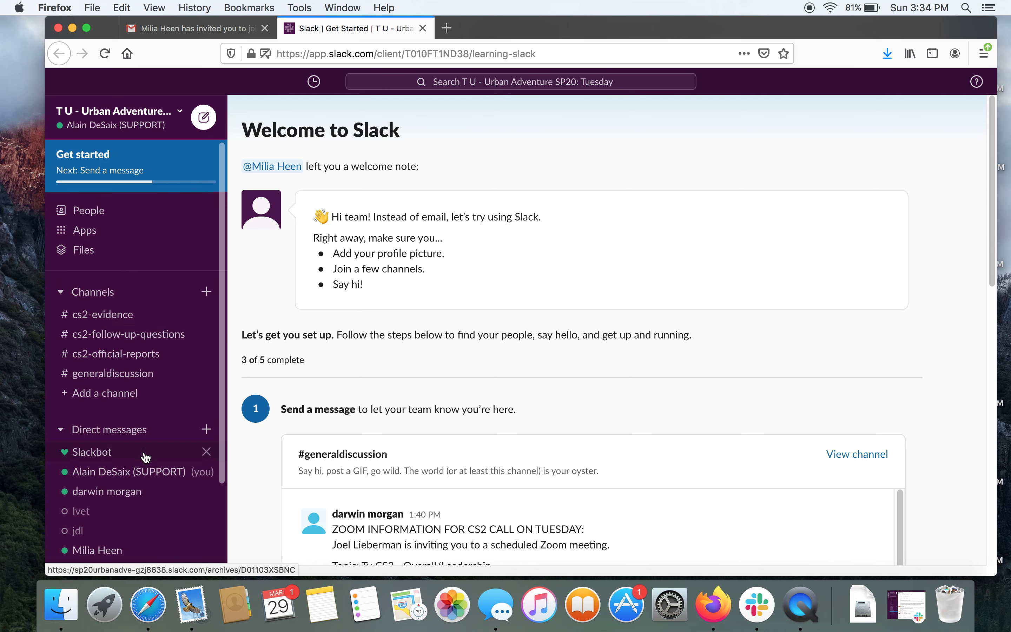
scroll(144, 454, down, 3)
scroll(145, 453, up, 3)
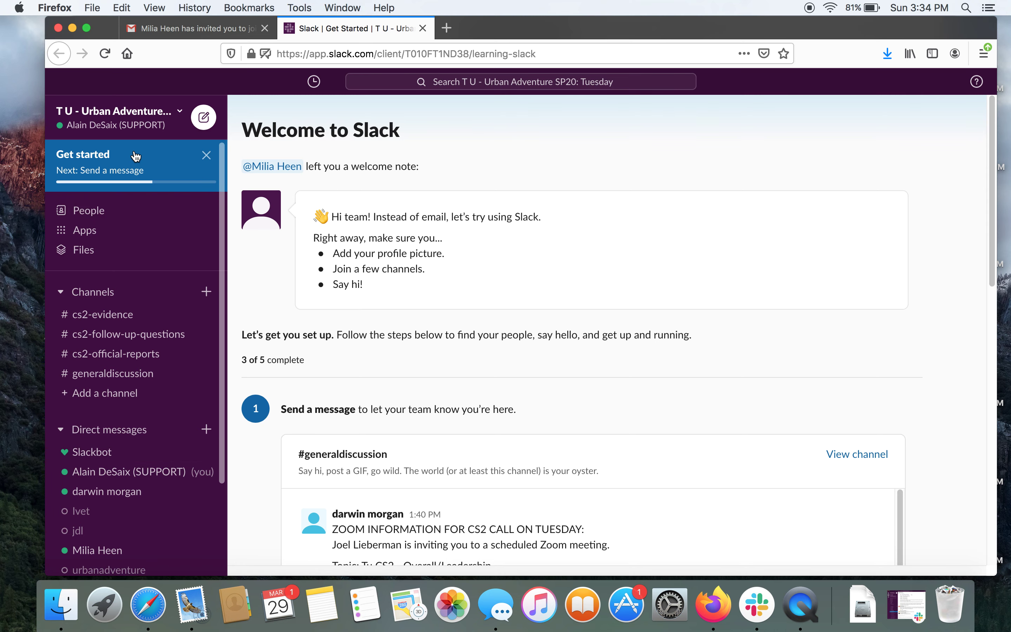
scroll(137, 413, down, 3)
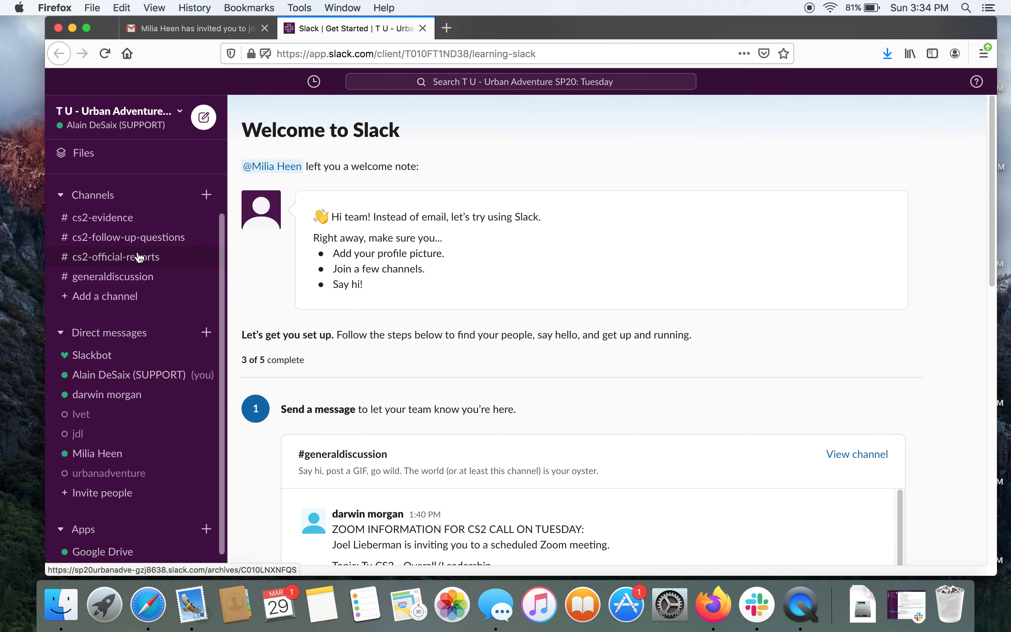
scroll(136, 258, up, 1)
scroll(138, 256, down, 2)
scroll(138, 255, up, 4)
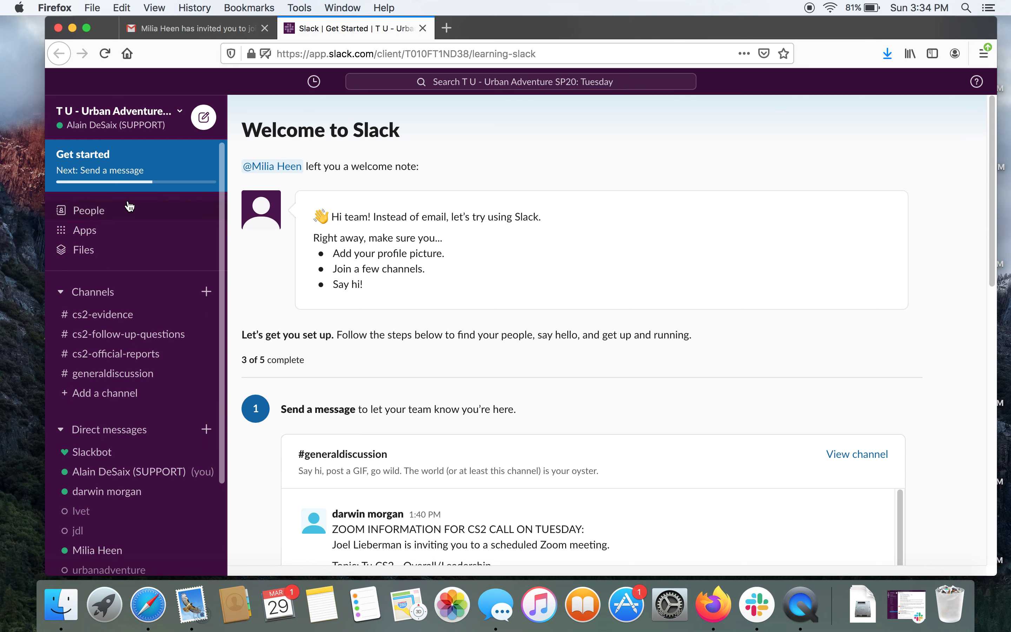
View the preset options for setting a personal status, and close the dialog without saving one.
click(152, 112)
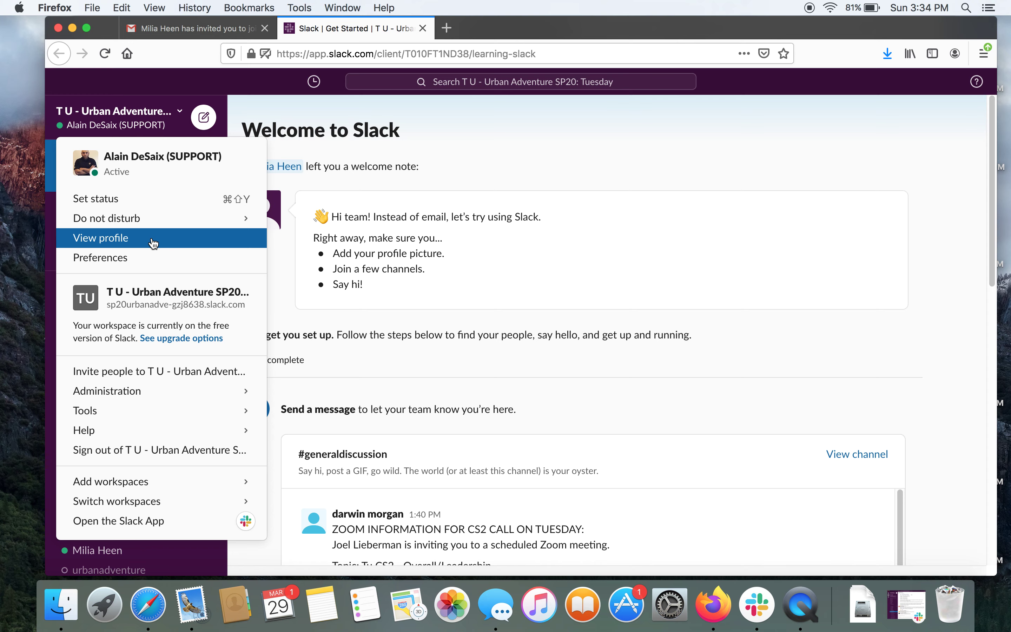
click(176, 197)
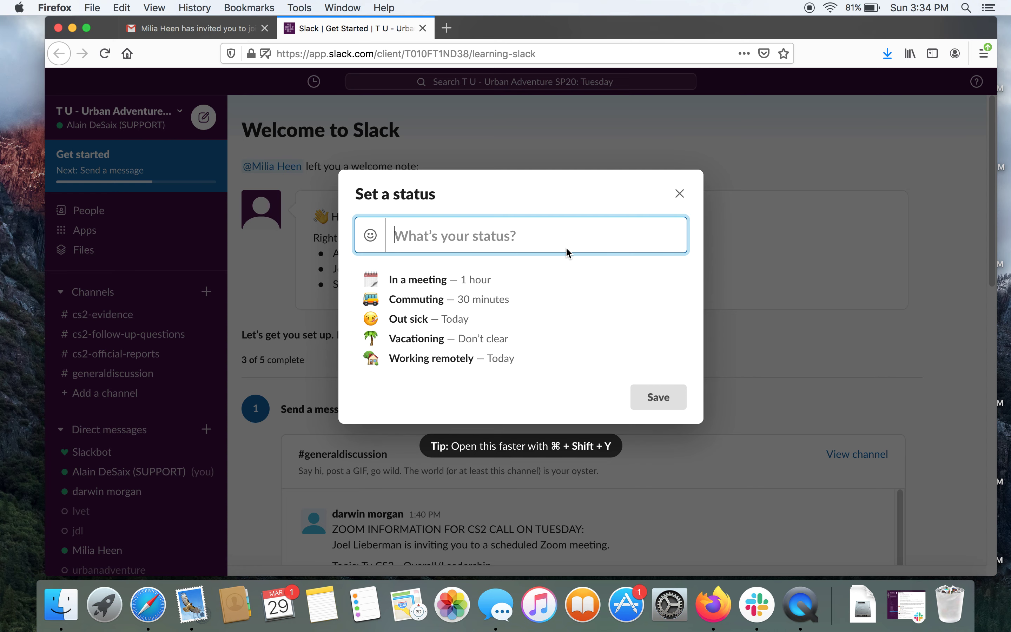
click(680, 193)
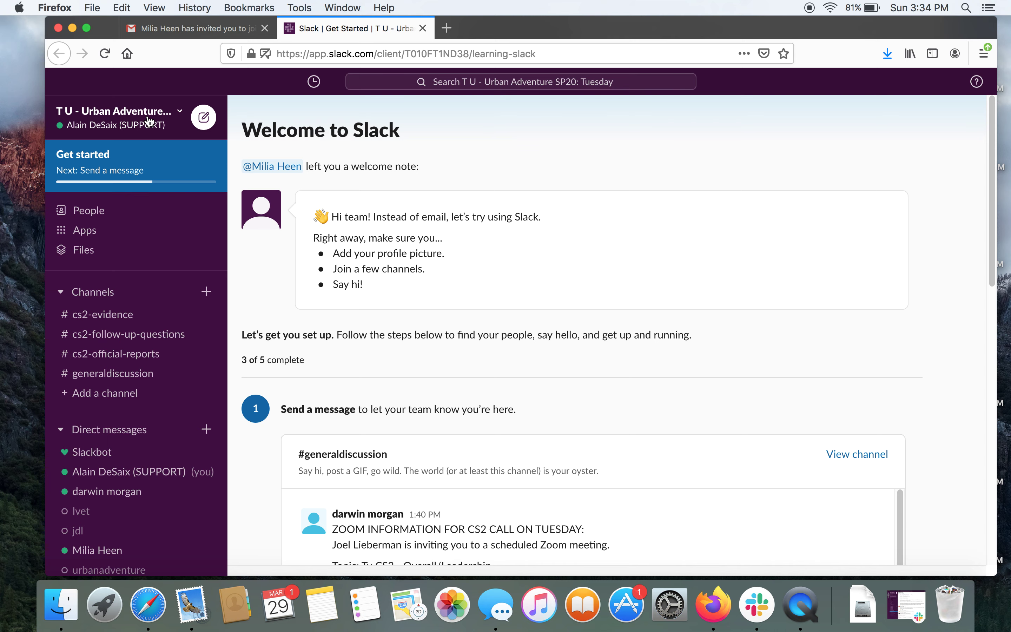
Review the Do not disturb durations available for pausing notifications.
scroll(171, 421, down, 3)
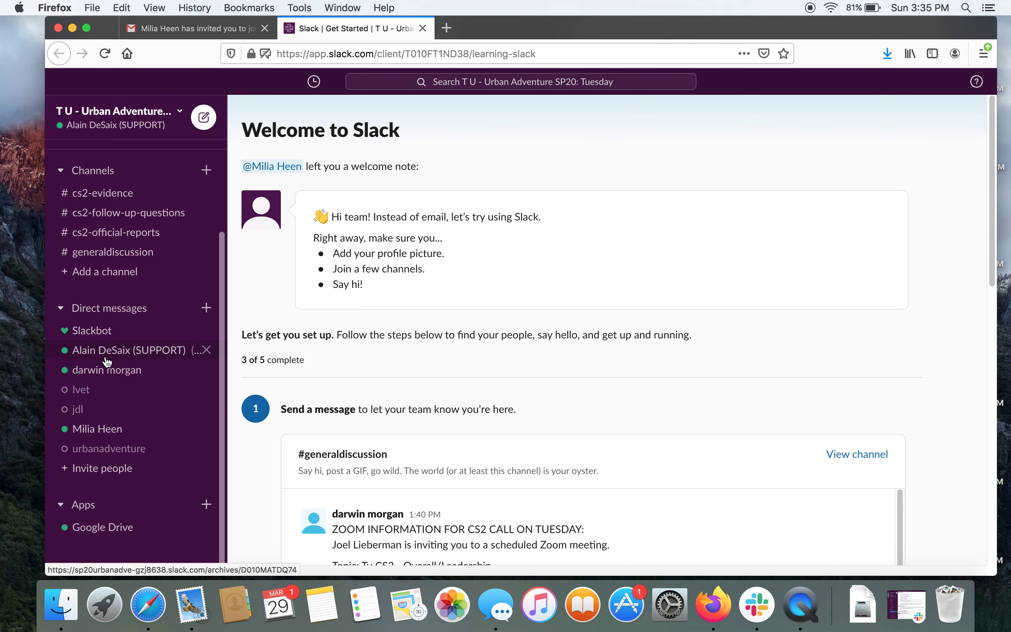
scroll(106, 360, up, 3)
click(130, 127)
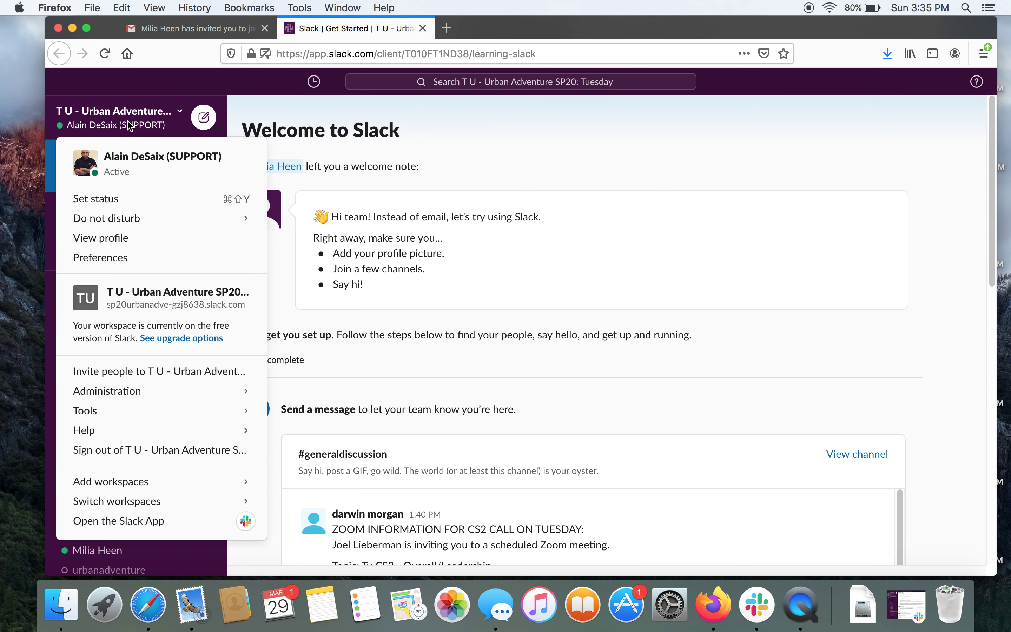
mouse_move(143, 220)
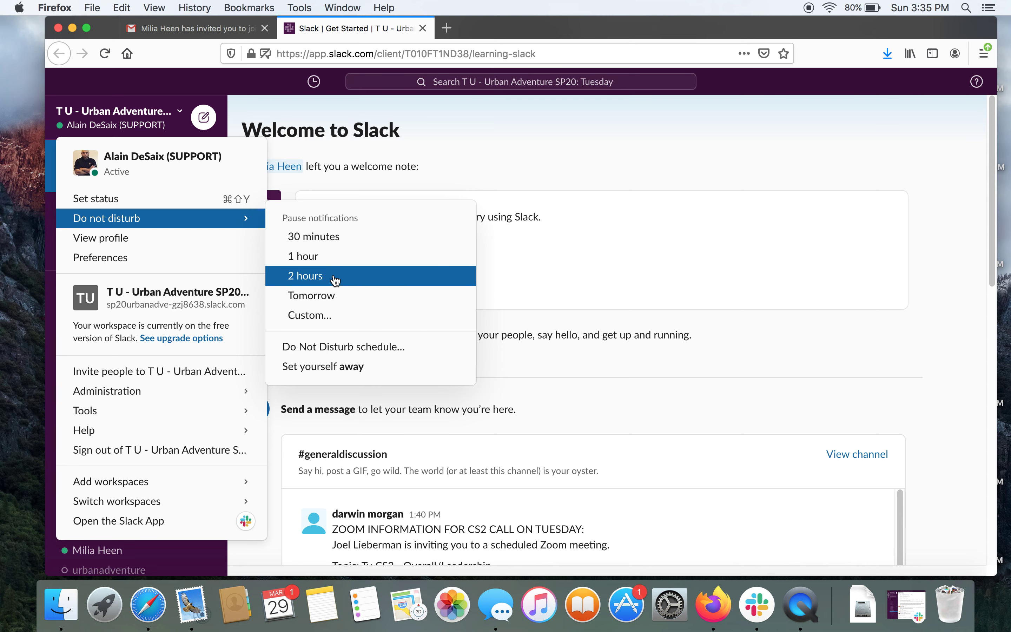
Open your own profile for editing, review its name, role, phone, time zone and photo fields, and cancel without saving.
click(198, 237)
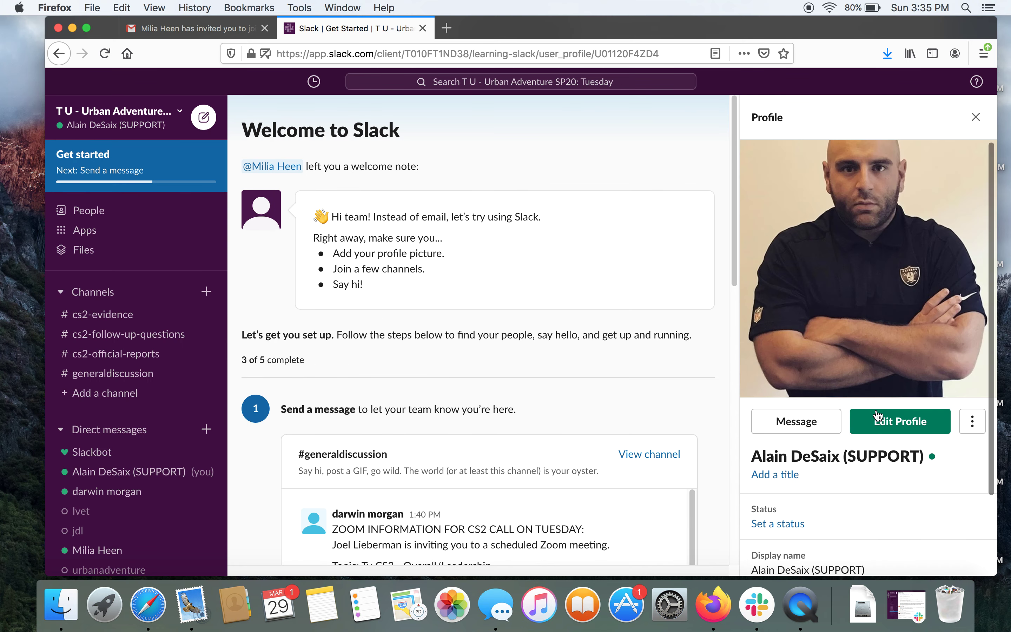
click(911, 423)
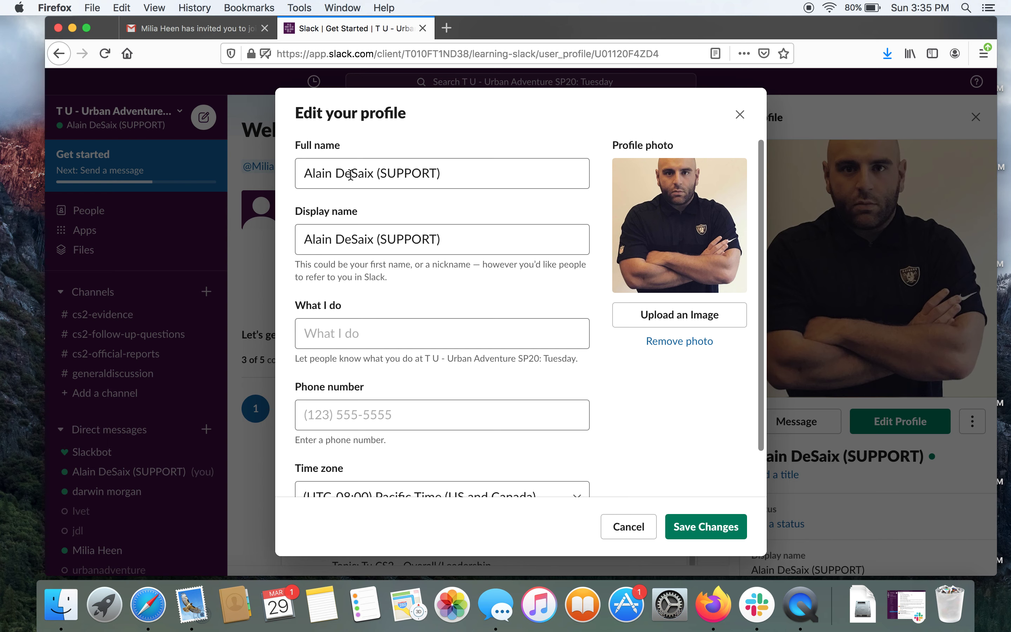
scroll(451, 208, down, 1)
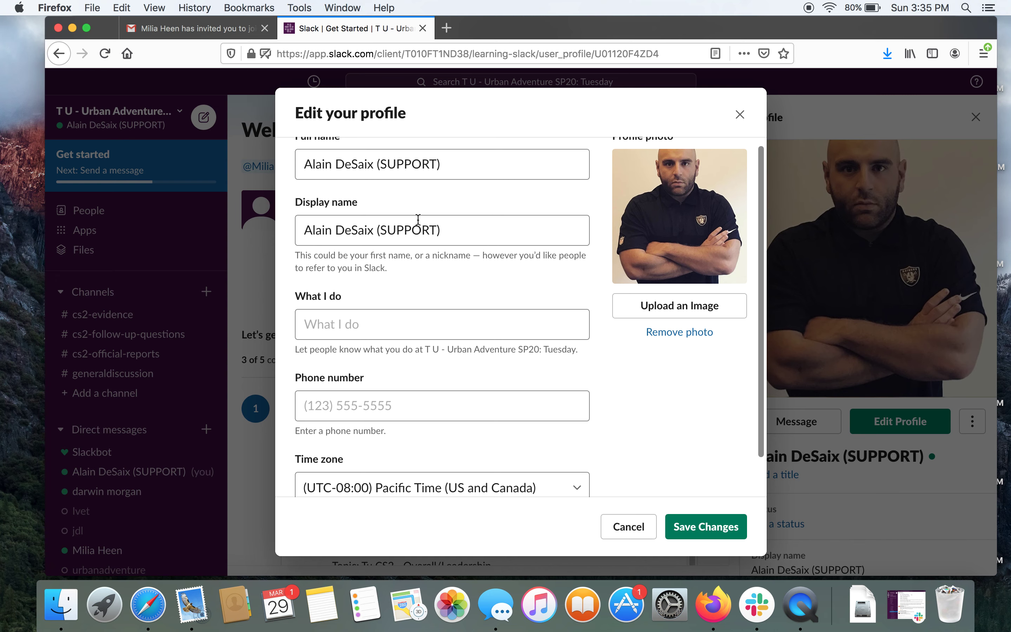
scroll(392, 285, down, 2)
scroll(391, 285, up, 3)
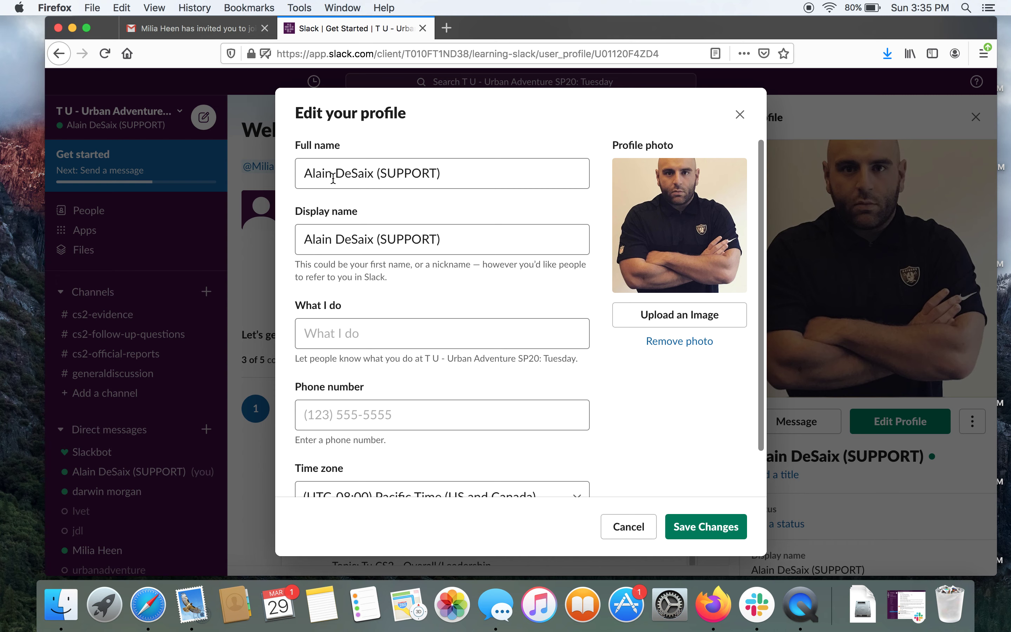
scroll(385, 170, down, 3)
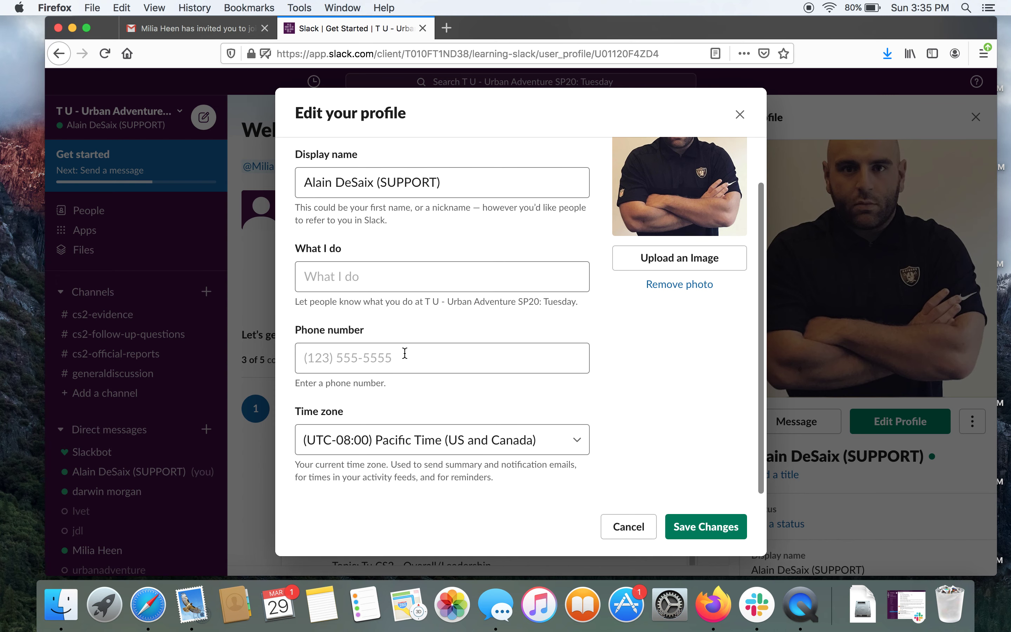
scroll(405, 353, up, 3)
scroll(405, 355, down, 3)
scroll(495, 351, up, 3)
scroll(495, 351, down, 3)
scroll(495, 350, up, 2)
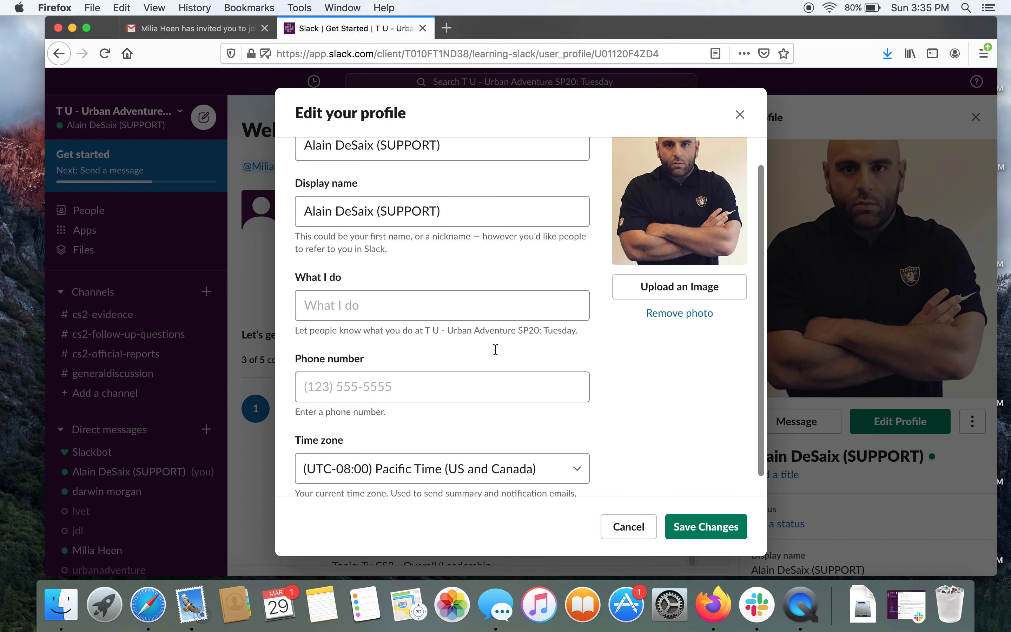
scroll(495, 350, up, 2)
scroll(584, 397, down, 2)
scroll(621, 354, up, 2)
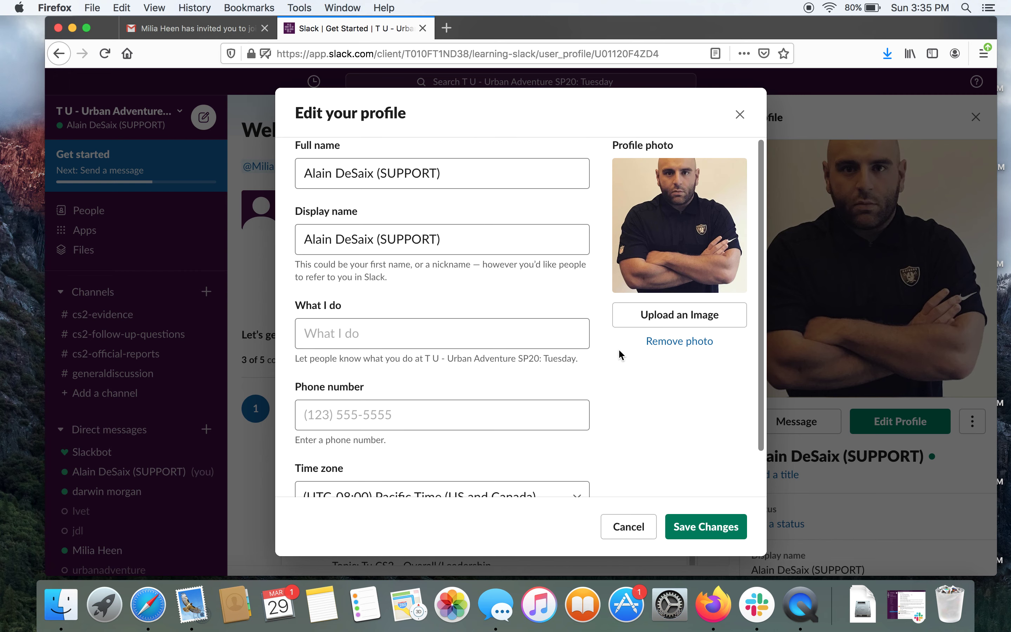
click(636, 532)
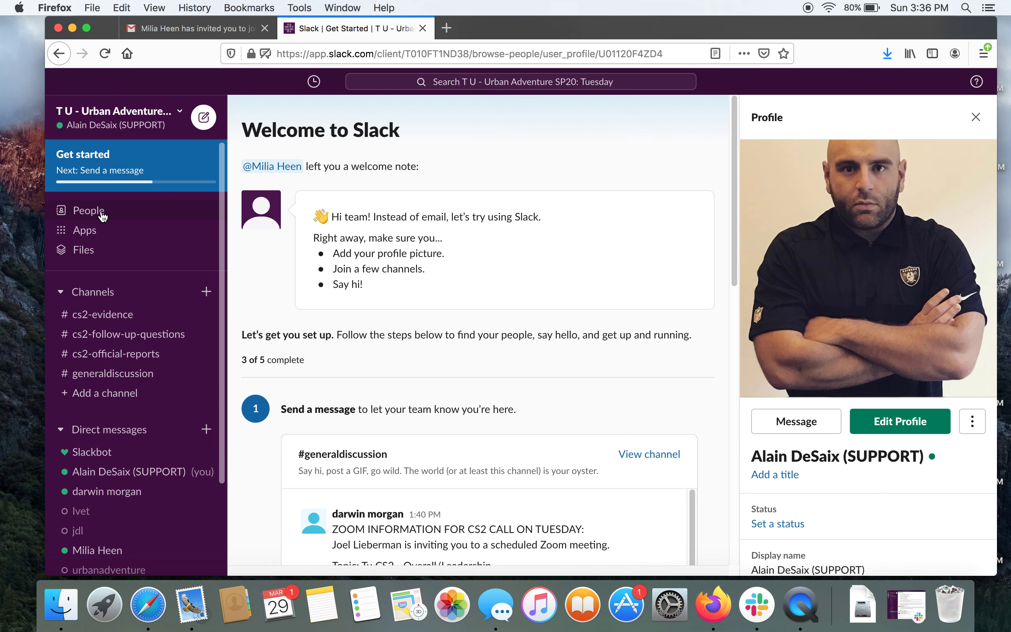
Open the People directory, dismiss its team invitation banner and look through the workspace members.
click(101, 213)
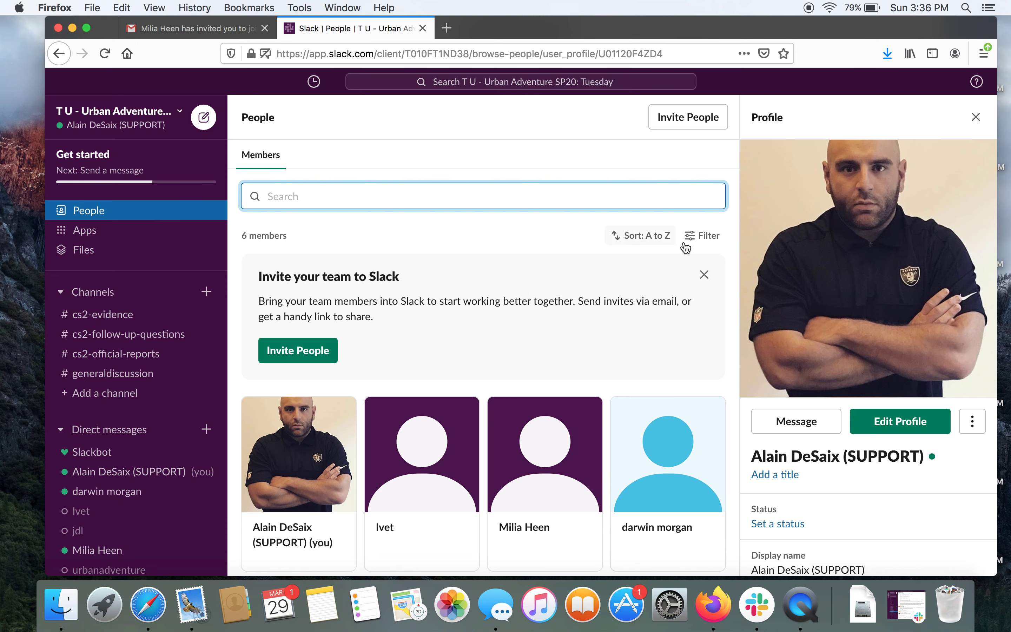
click(704, 274)
scroll(406, 306, down, 2)
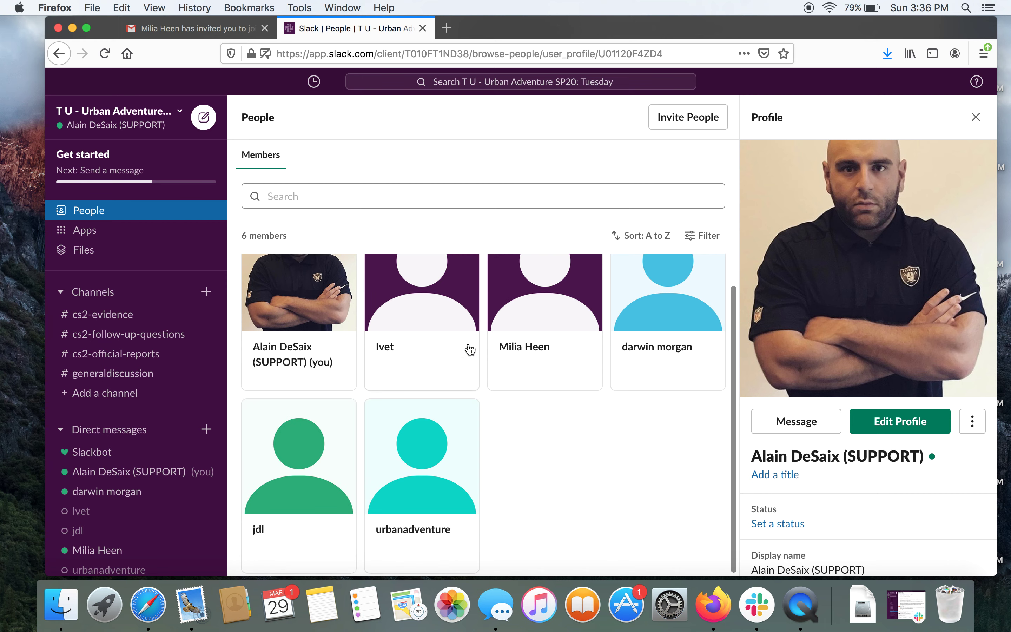
scroll(596, 462, up, 2)
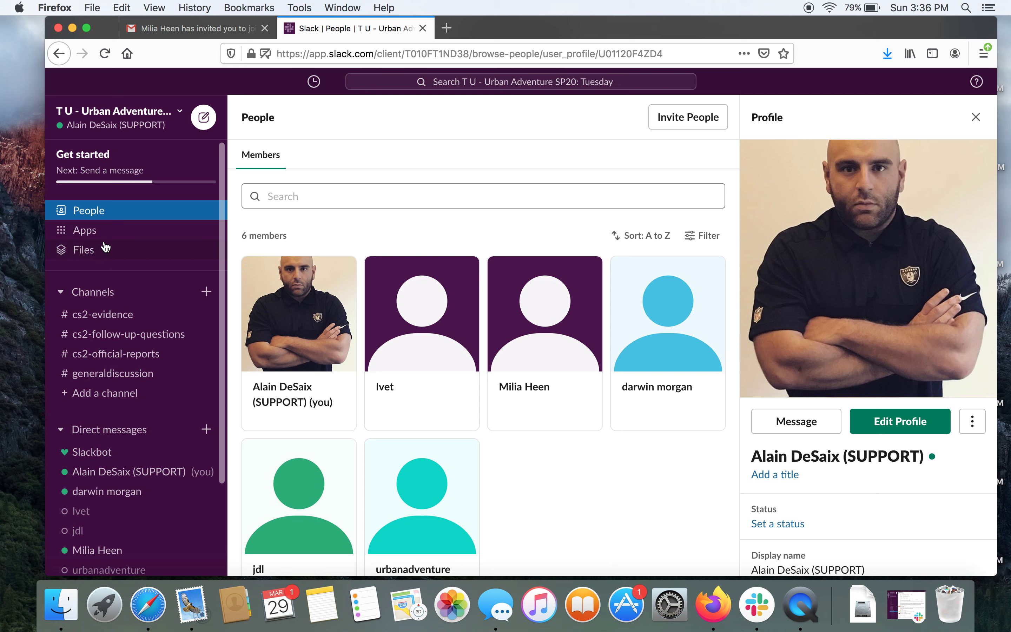
Open the Apps page, dismiss its introductory banner and look through the installed and recommended apps.
click(100, 232)
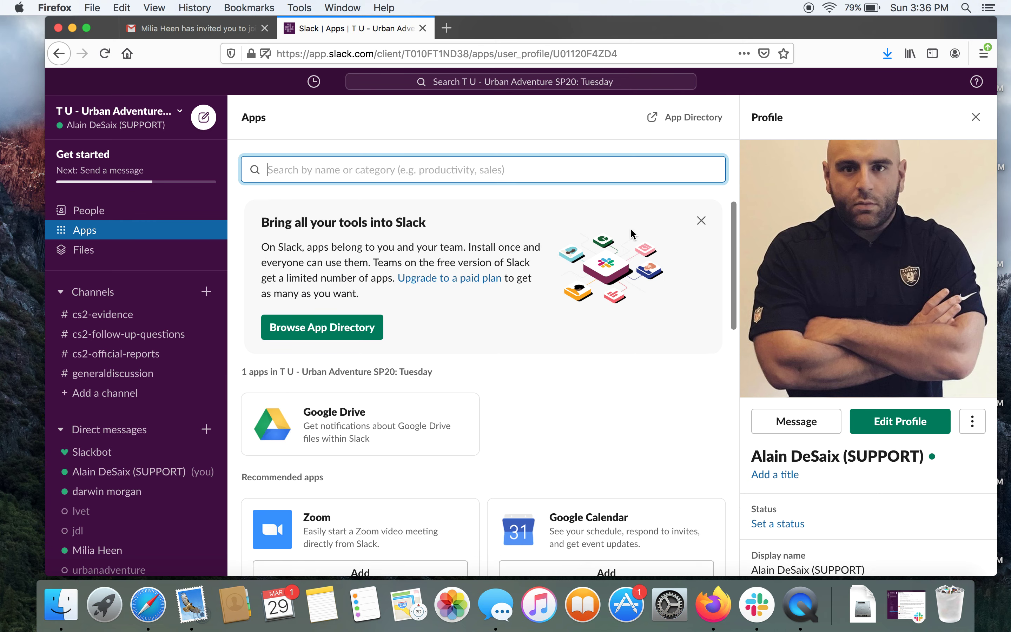
click(701, 221)
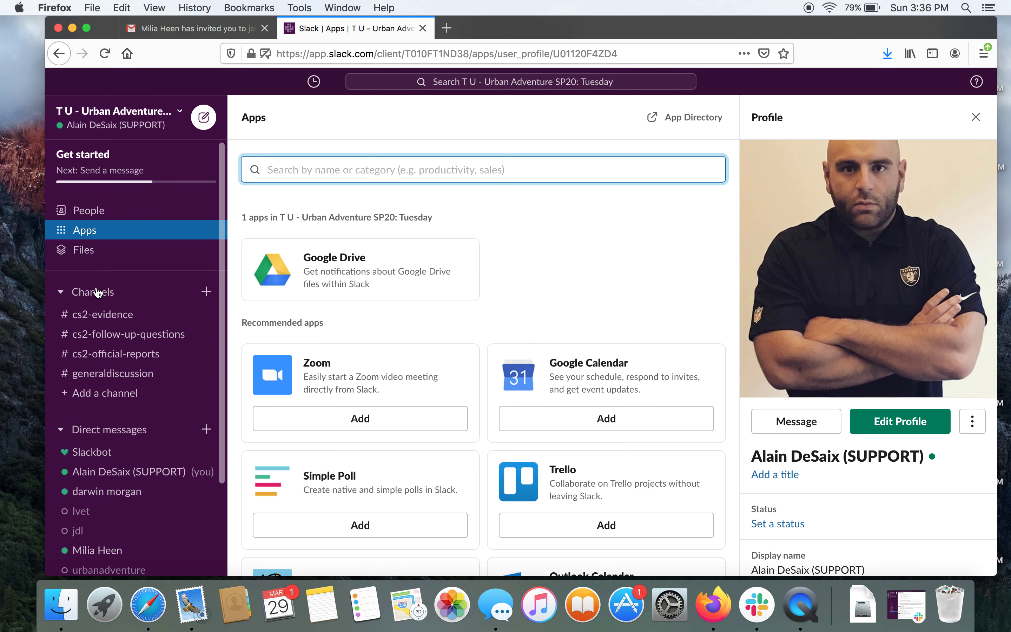
scroll(467, 266, down, 5)
scroll(467, 266, up, 5)
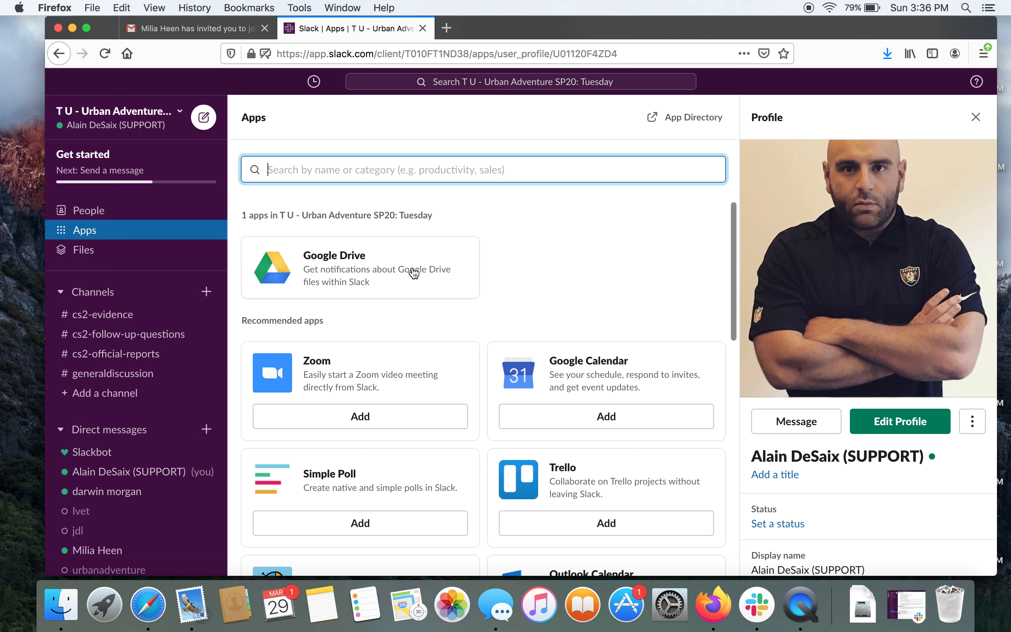
click(351, 414)
scroll(132, 274, down, 3)
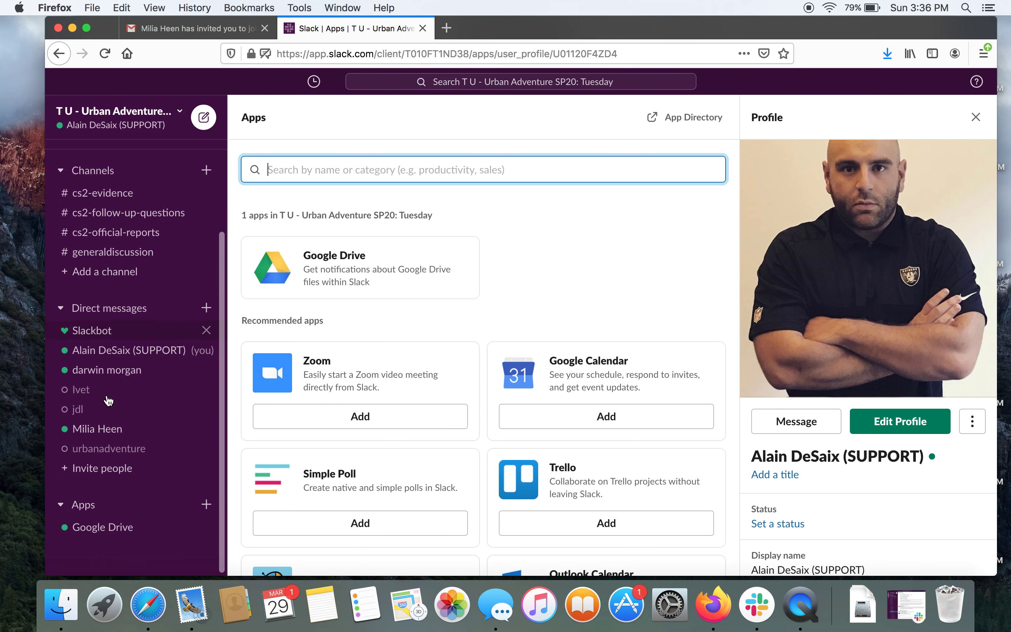
scroll(131, 332, up, 3)
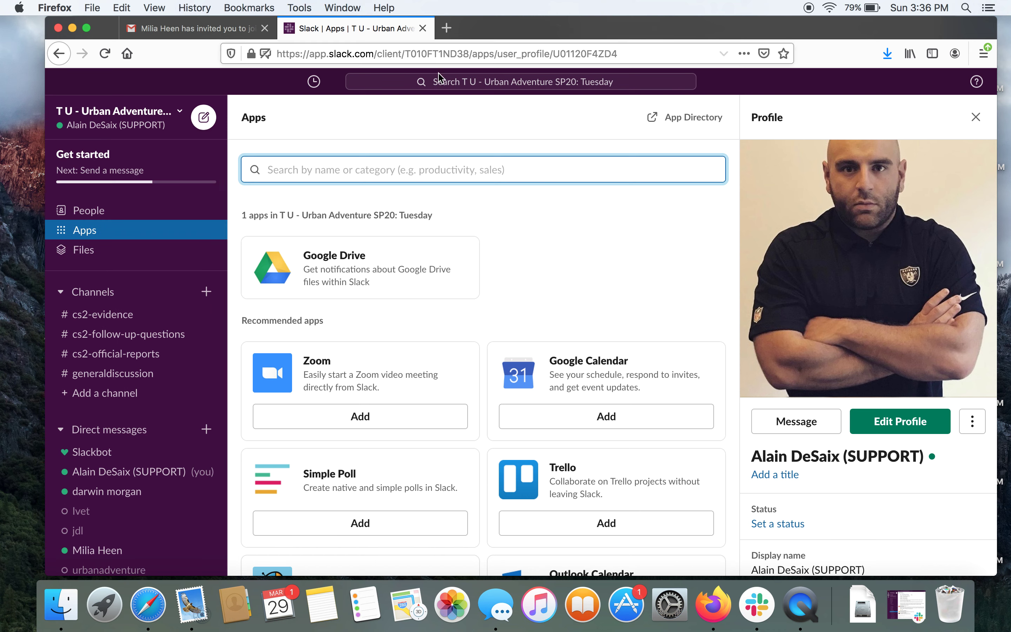
Open the Files page and dismiss its introductory banner about seeing and searching the team's files.
click(138, 255)
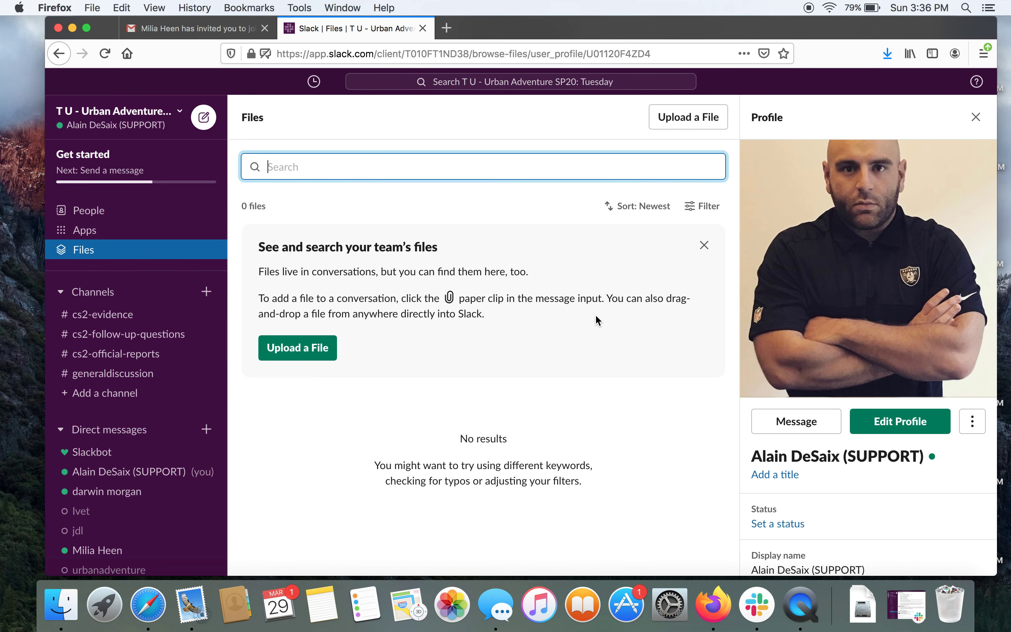
click(704, 245)
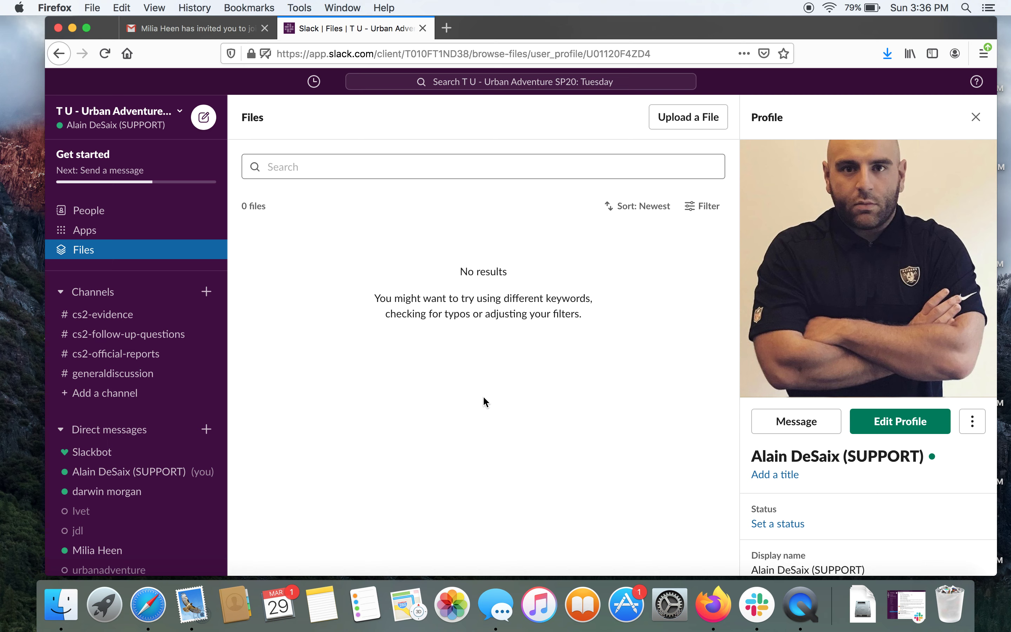
Open the cs2-evidence channel, read its description and check the extra actions offered on its join notices.
click(105, 321)
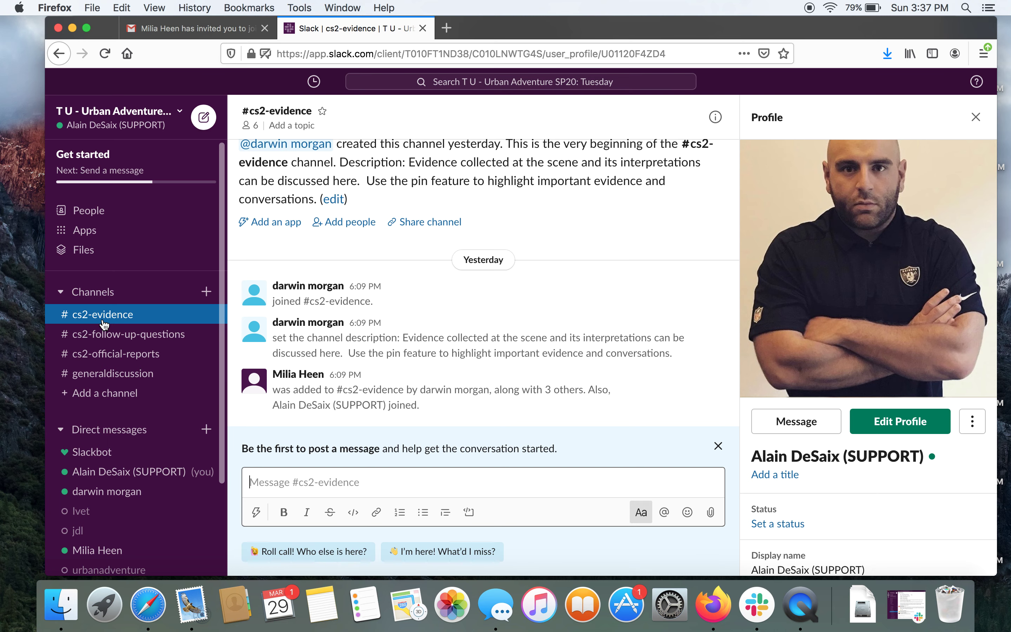
scroll(435, 256, up, 3)
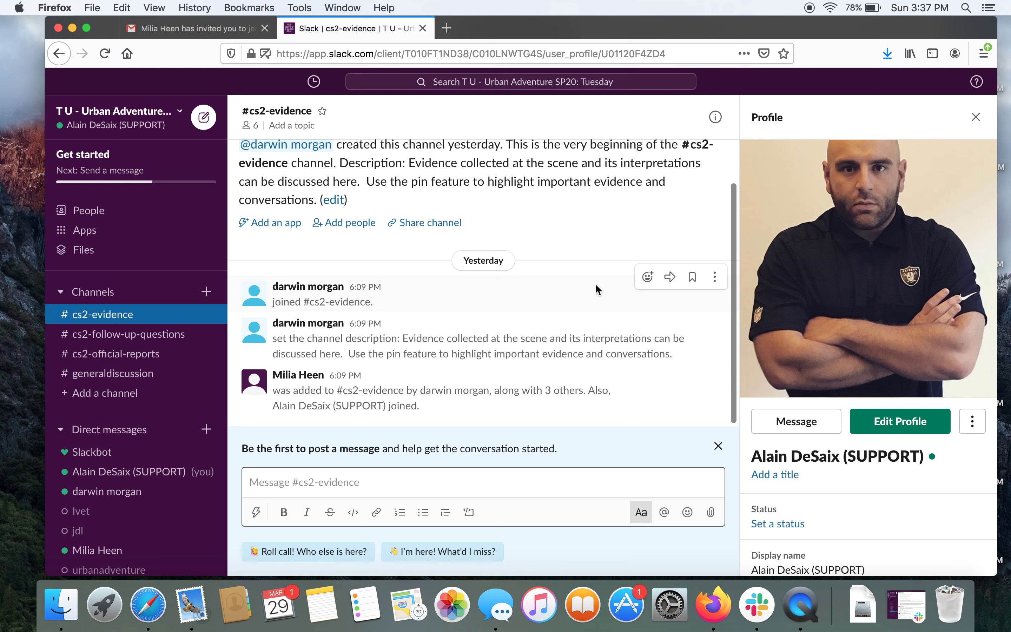
click(715, 278)
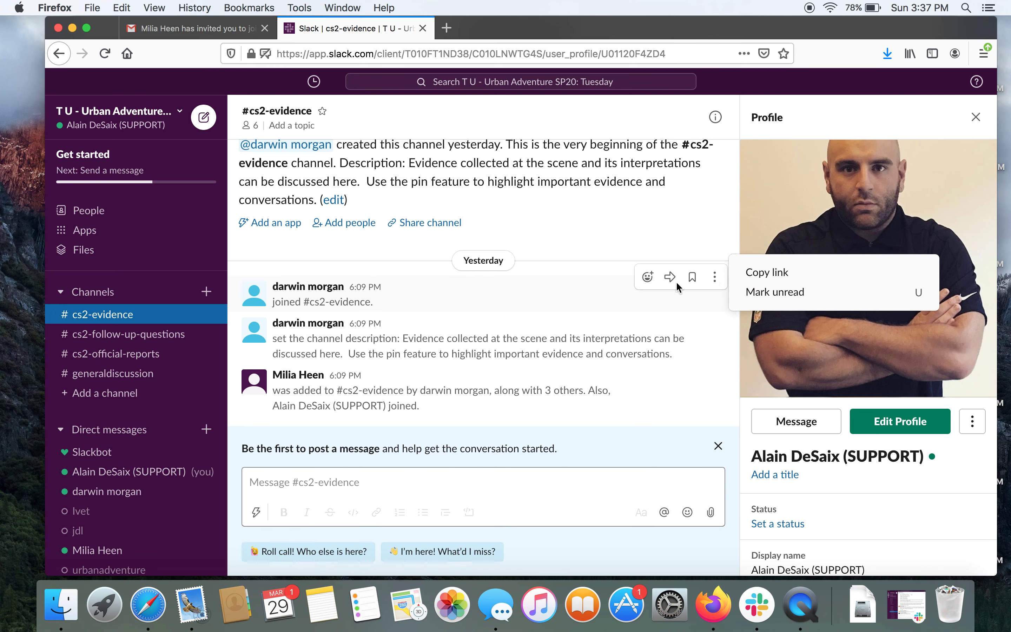
click(689, 232)
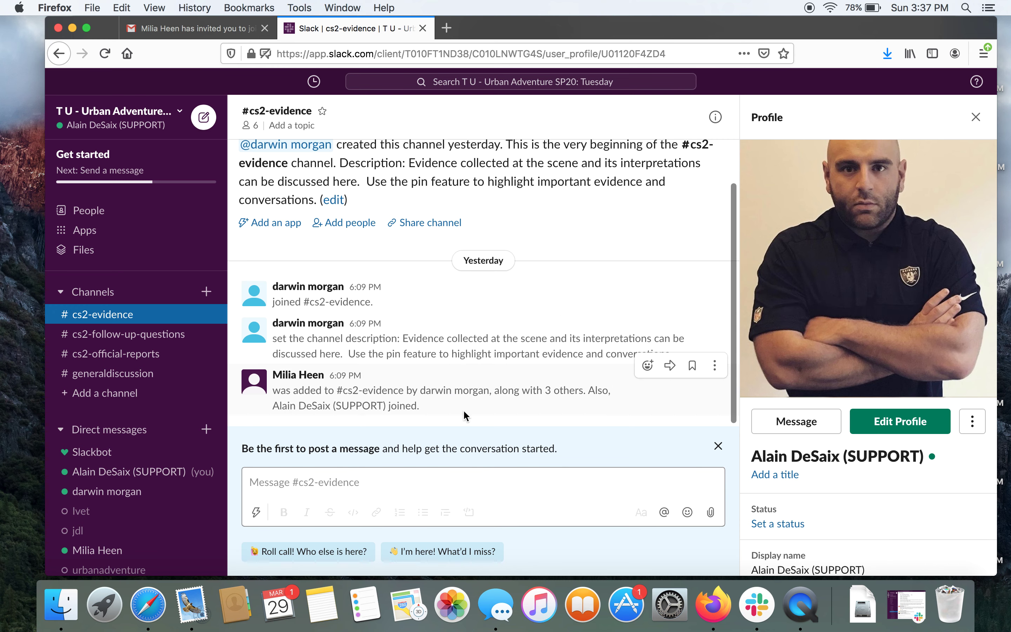
click(715, 367)
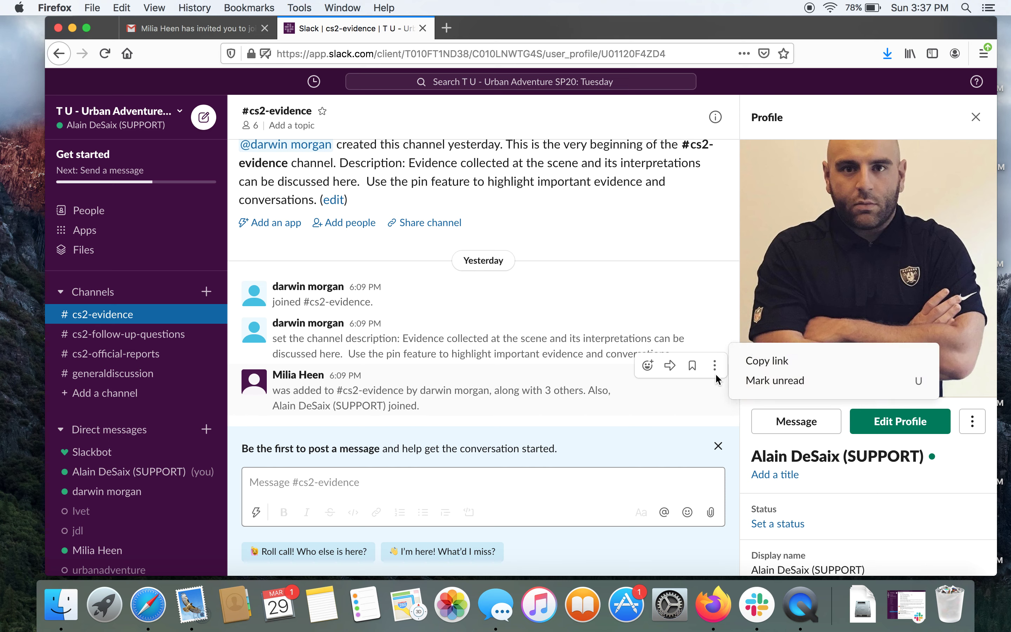
key(Escape)
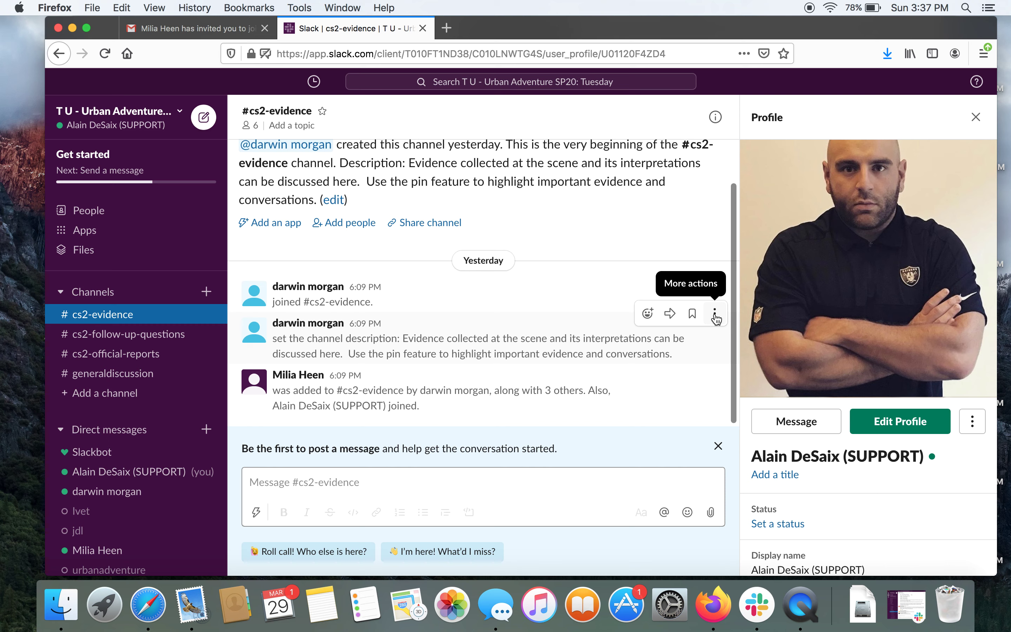
Post the message "Test" in cs2-evidence and pin it to the channel.
click(467, 498)
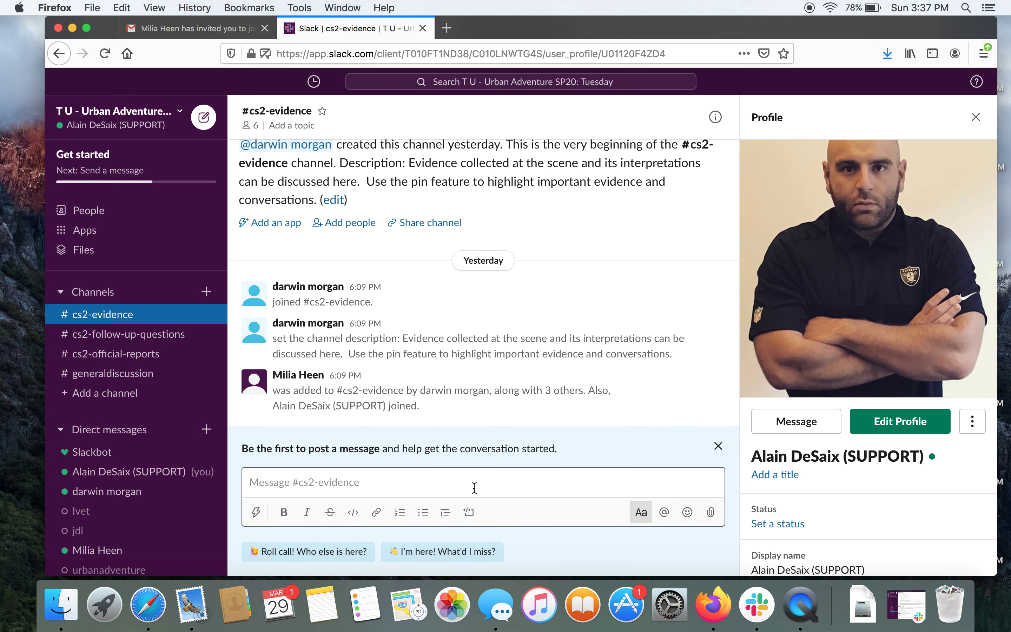
text(Test)
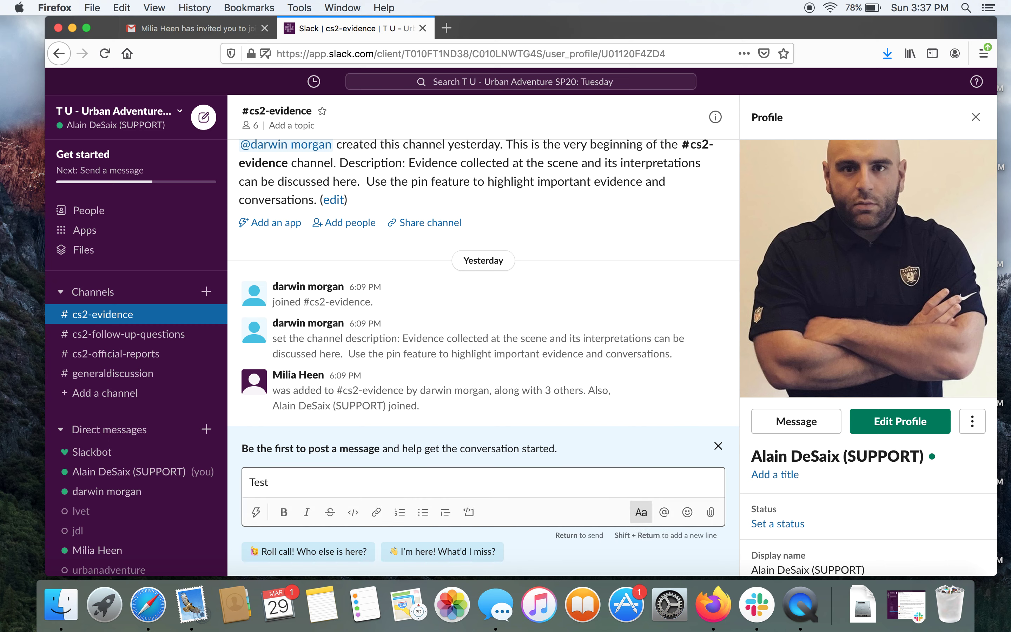
key(Return)
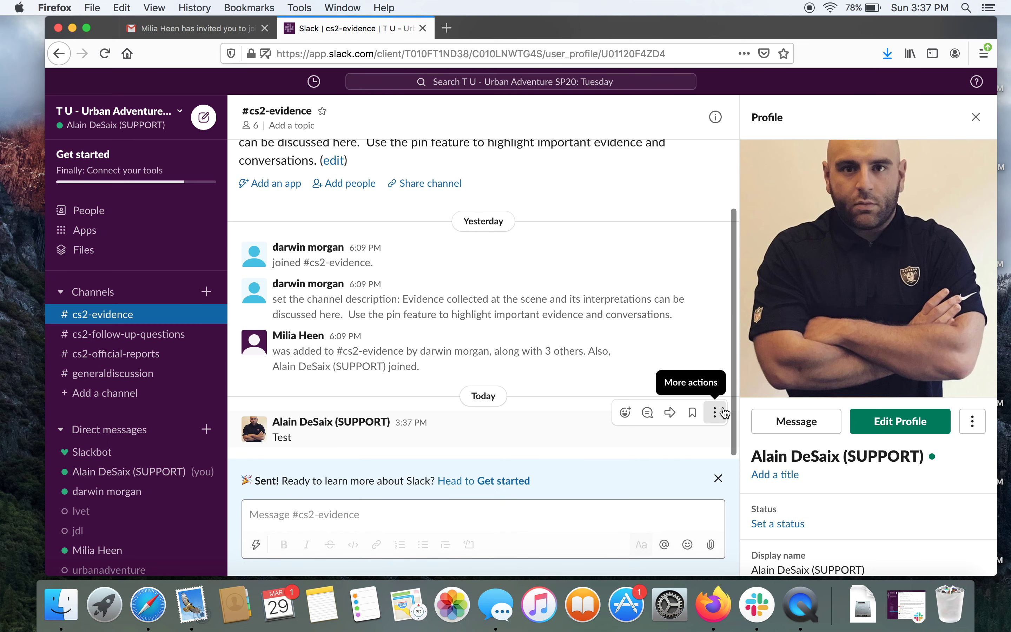
click(723, 413)
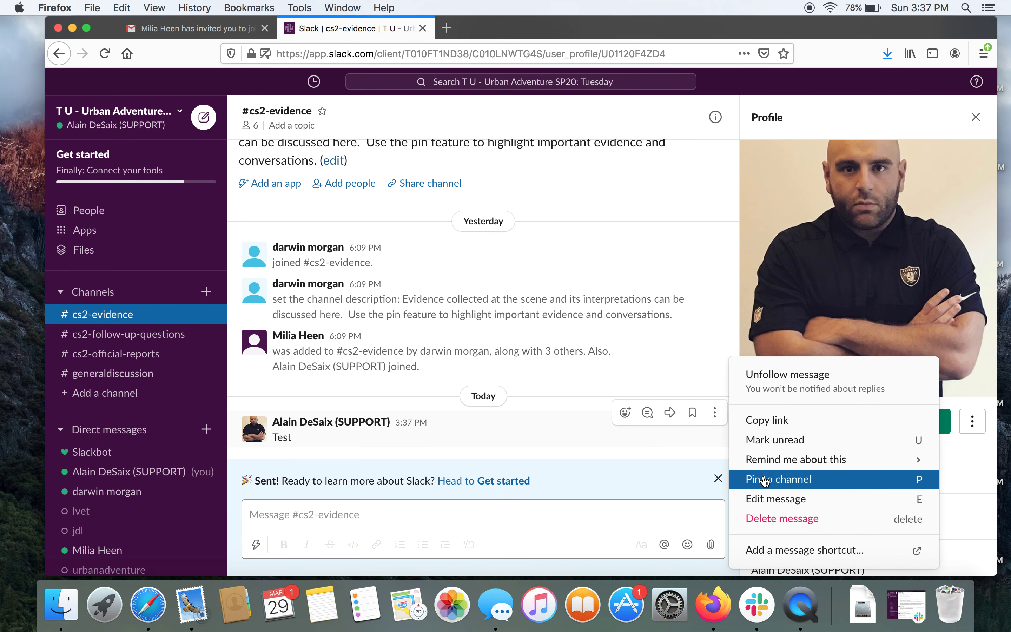
click(764, 481)
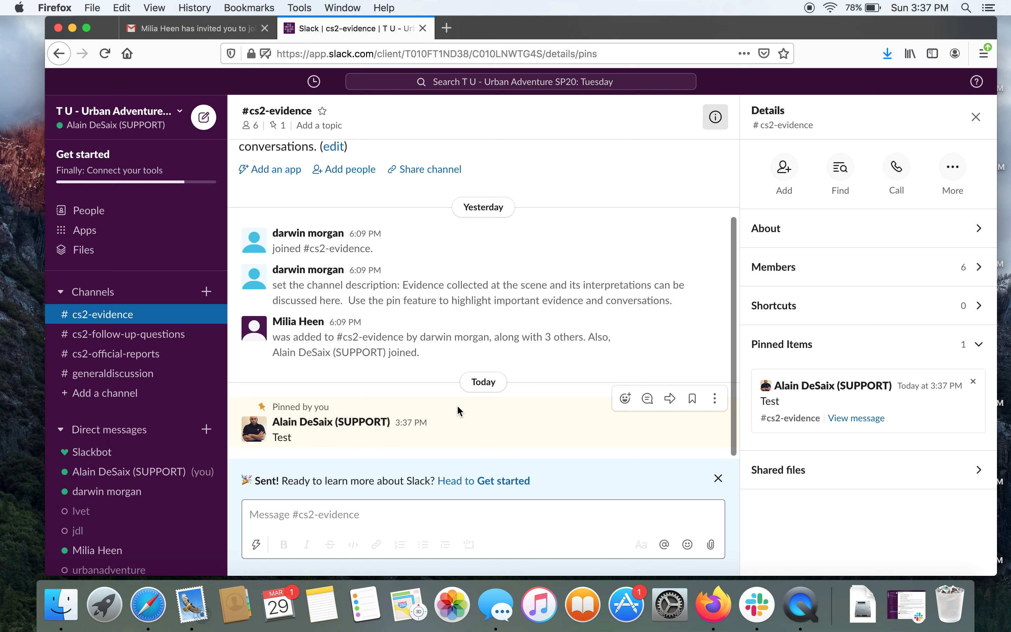
Un-pin the "Test" message from cs2-evidence and delete it, confirming both removals.
click(714, 399)
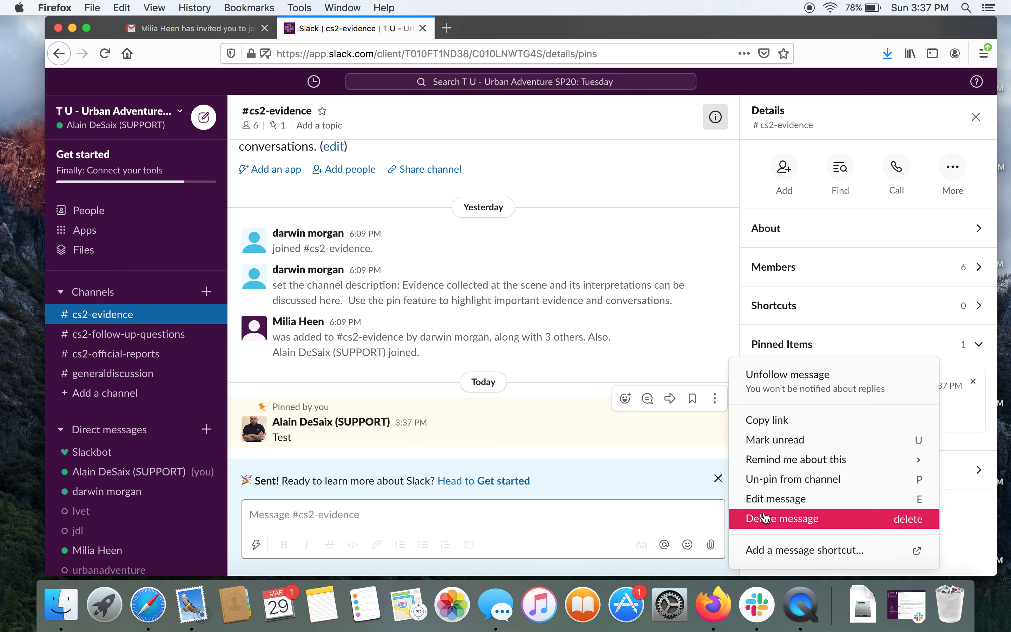
click(773, 480)
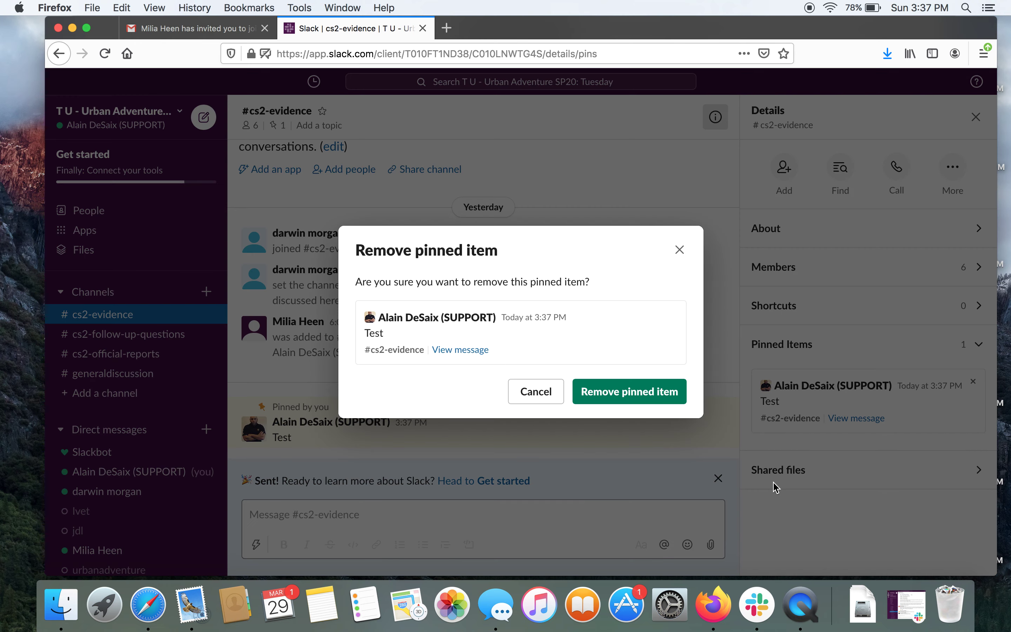
click(650, 389)
click(714, 412)
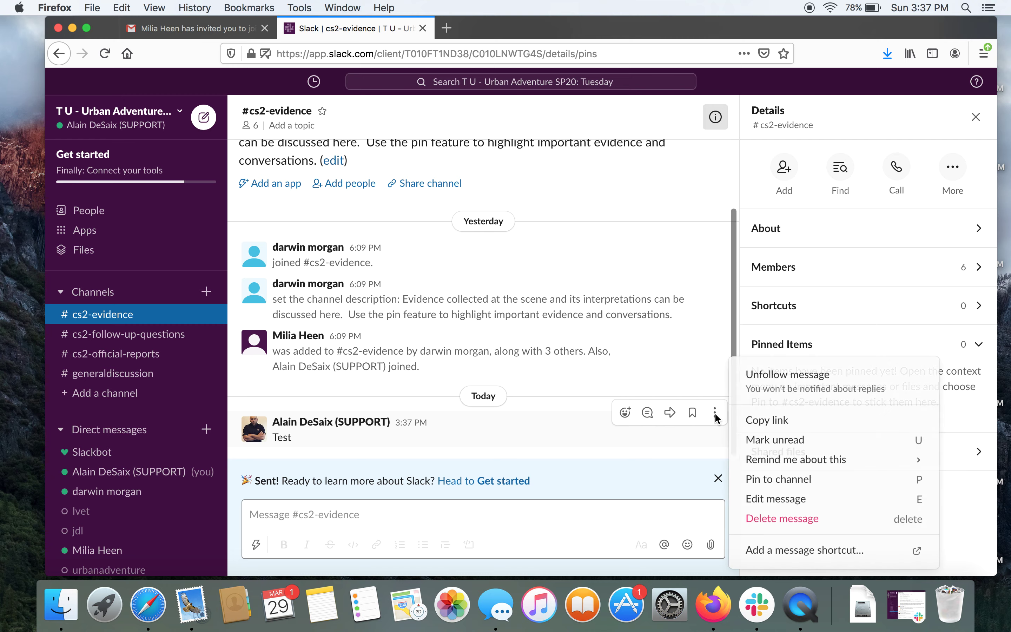
click(775, 519)
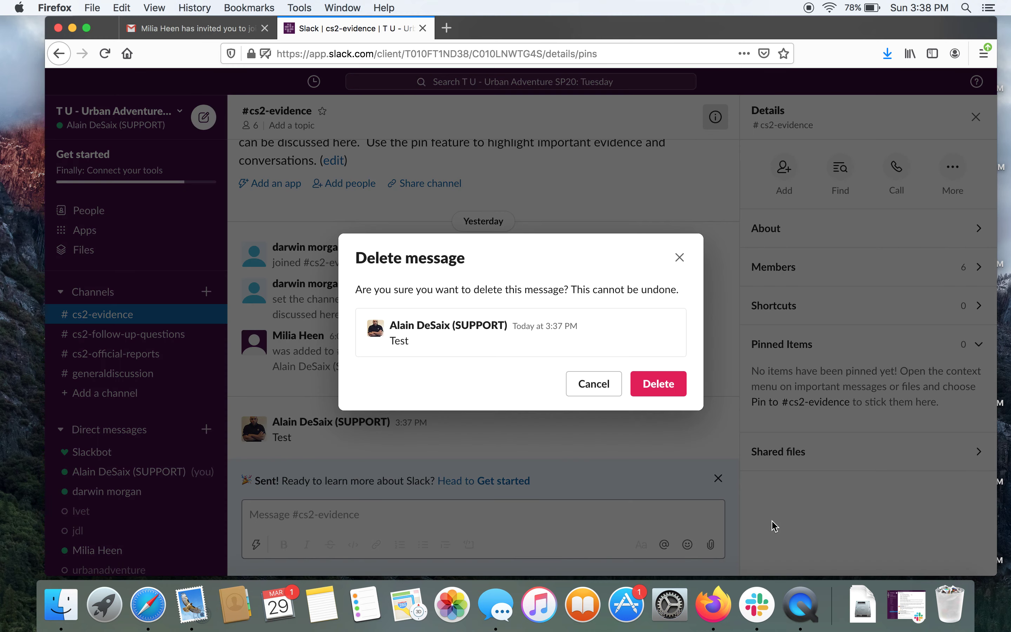
click(669, 380)
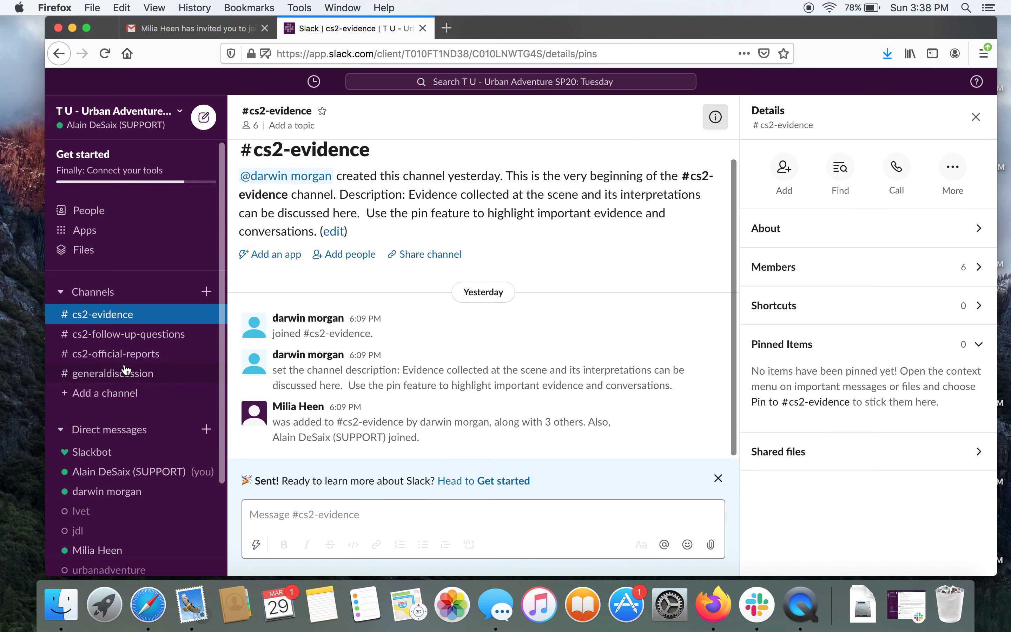
Read the descriptions of the cs2-follow-up-questions and cs2-official-reports channels.
click(135, 335)
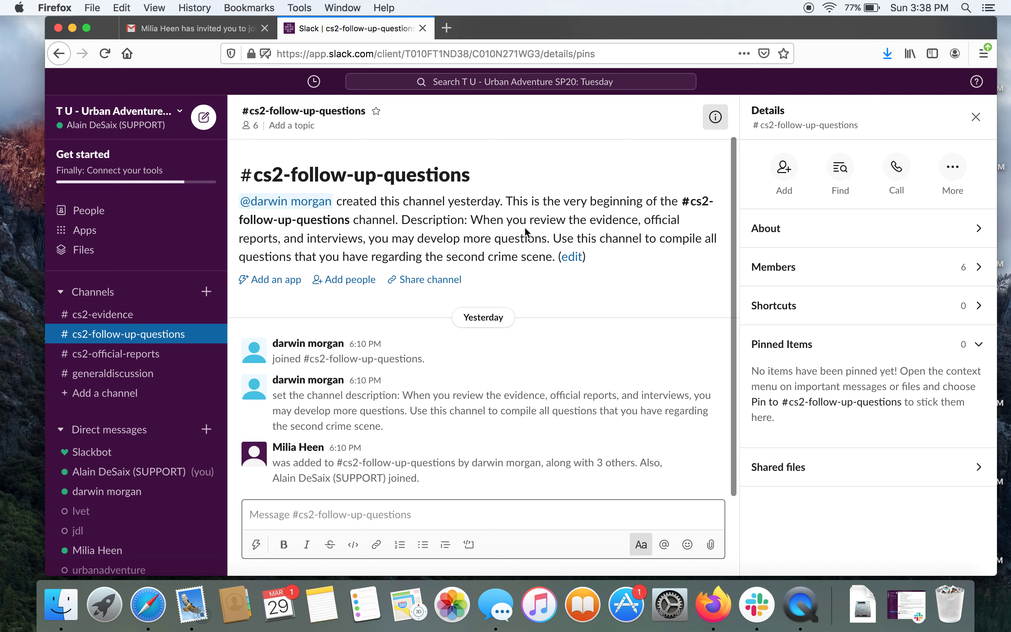
mouse_move(653, 349)
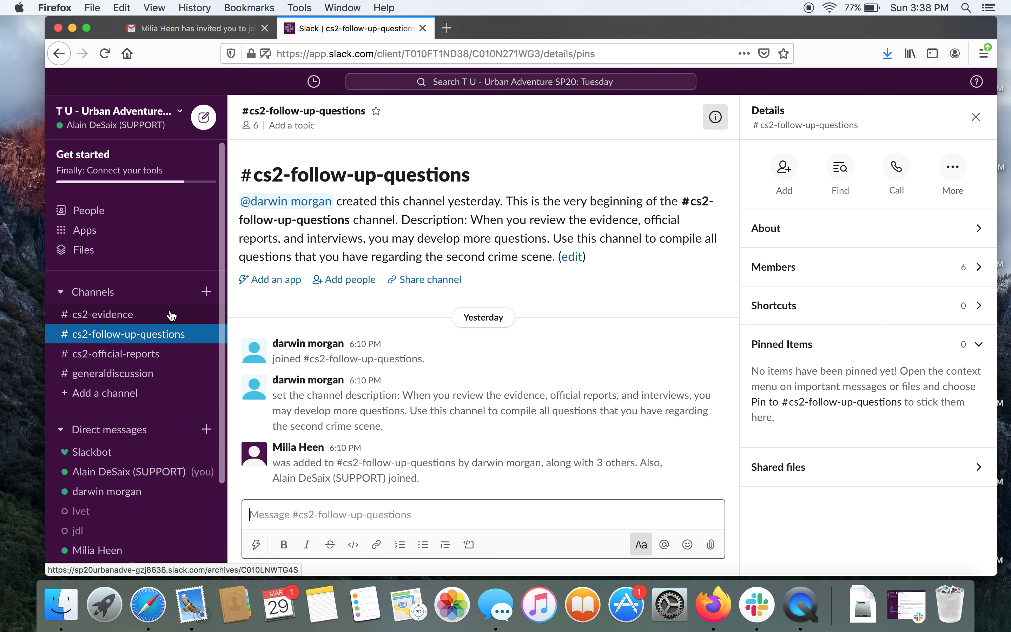
click(155, 354)
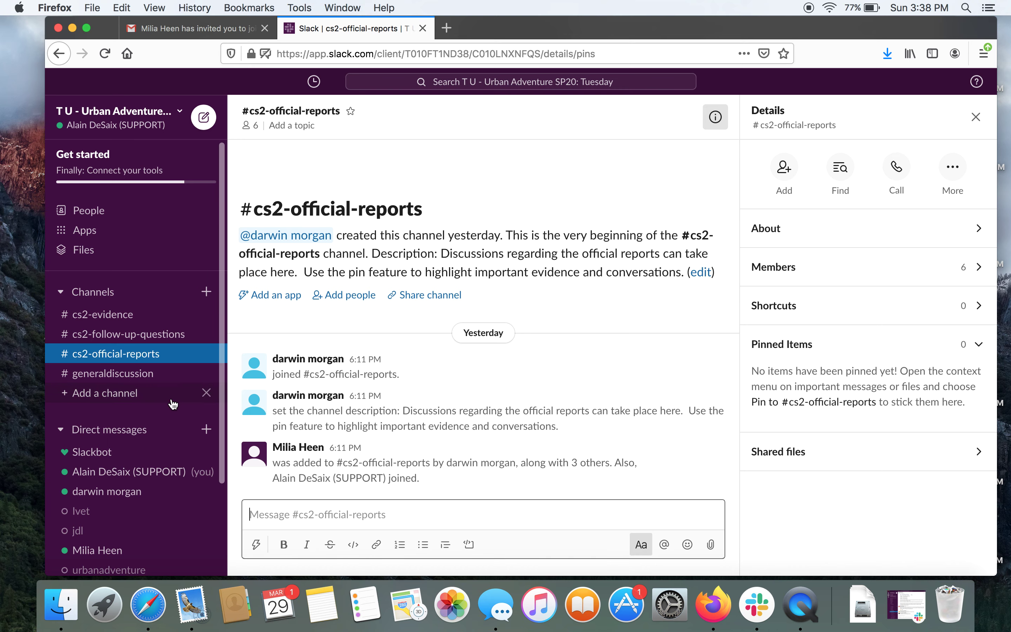
Open the generaldiscussion channel and read its description, history and pinned Zoom call message.
click(167, 378)
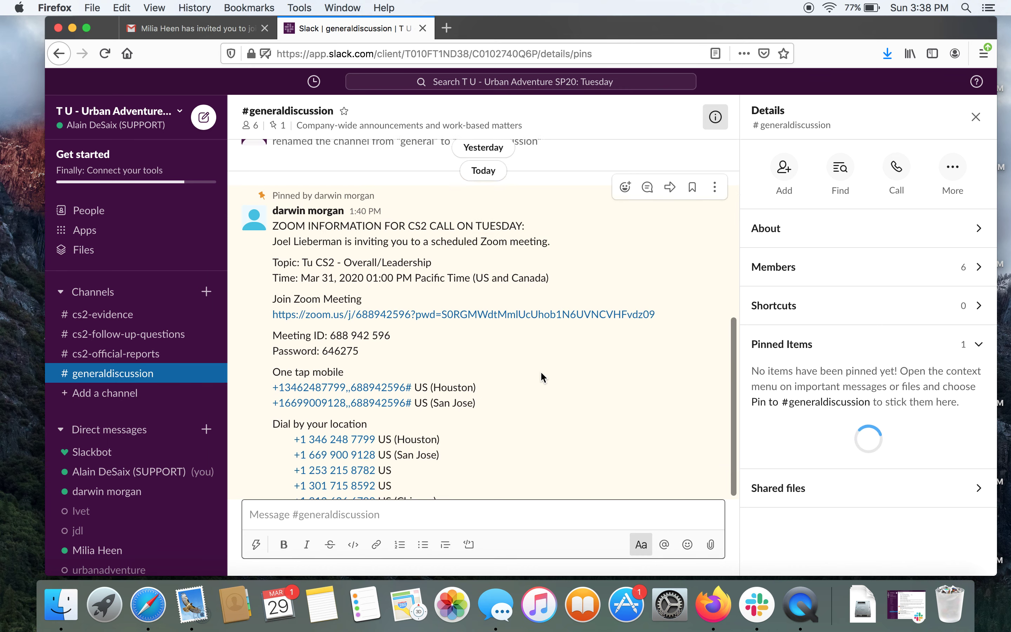
scroll(541, 376, up, 10)
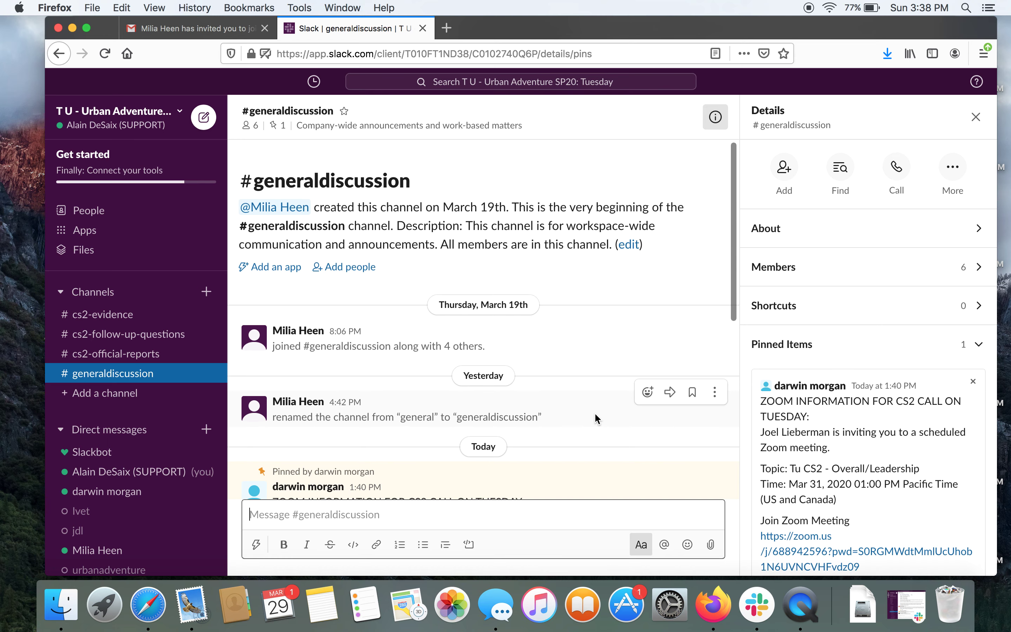
scroll(594, 412, down, 3)
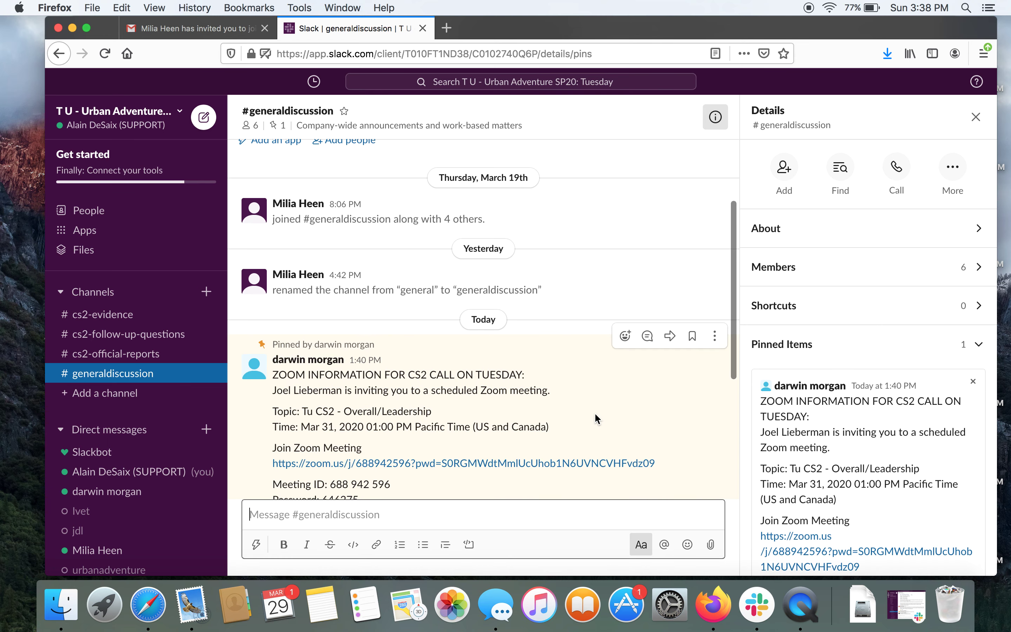
scroll(595, 415, down, 6)
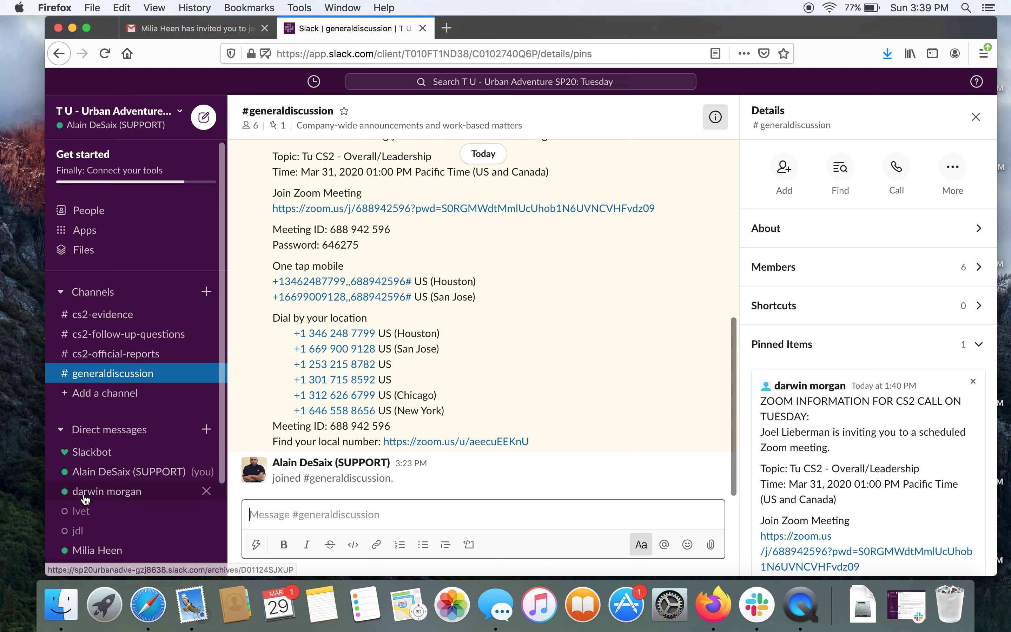
Look through the direct message contacts and connected apps listed below the channels.
scroll(86, 497, down, 3)
scroll(380, 321, up, 3)
scroll(383, 319, down, 1)
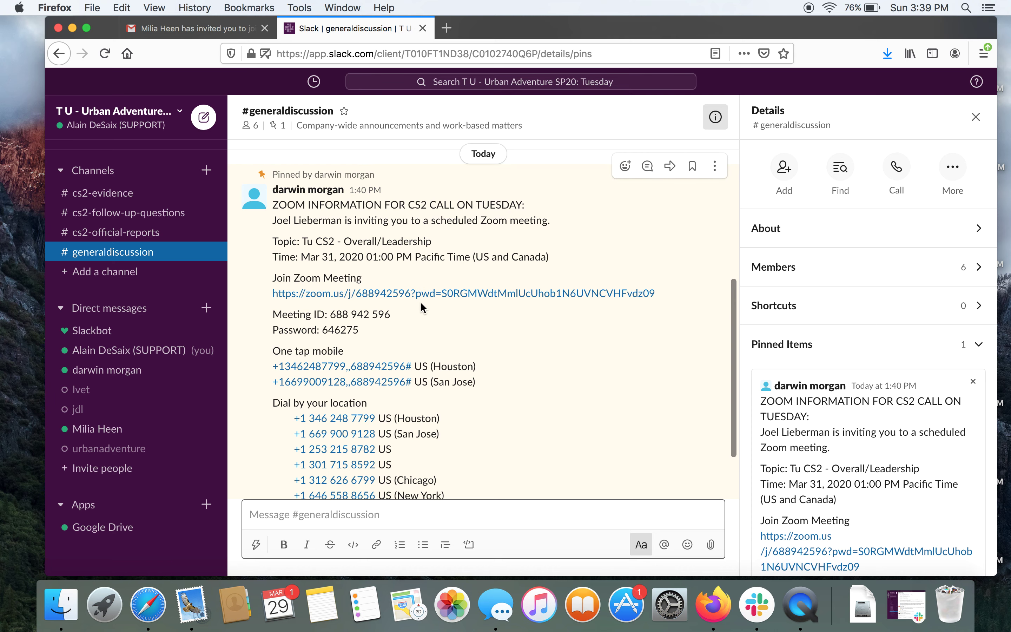
Examine the pinned Zoom invitation in generaldiscussion, including its join link, meeting ID, password and dial-in numbers.
scroll(420, 301, down, 5)
scroll(420, 301, up, 8)
scroll(420, 301, down, 5)
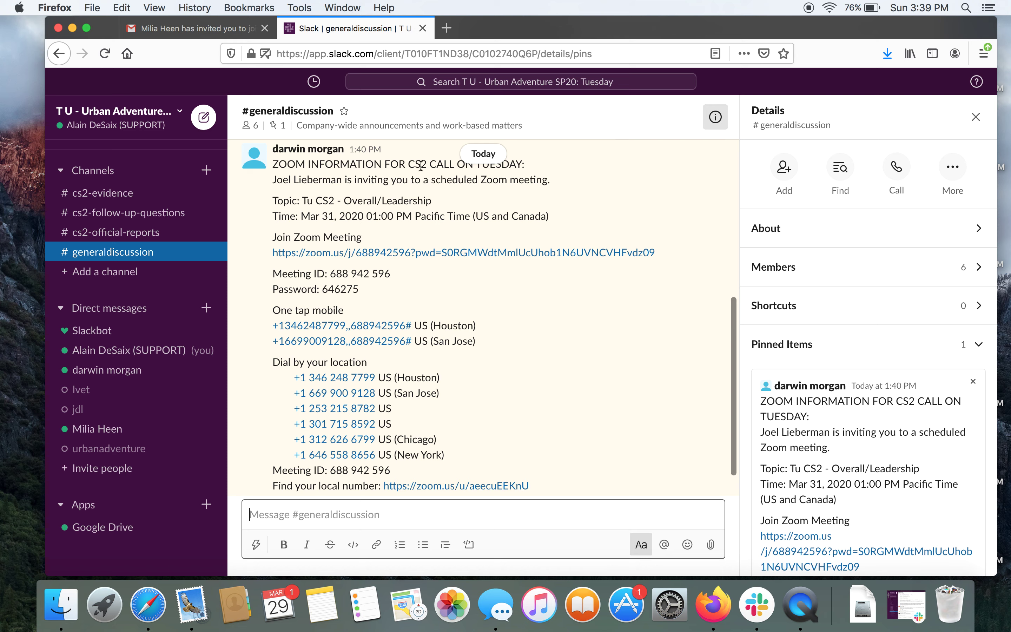
click(268, 252)
drag(269, 253, 623, 260)
click(622, 259)
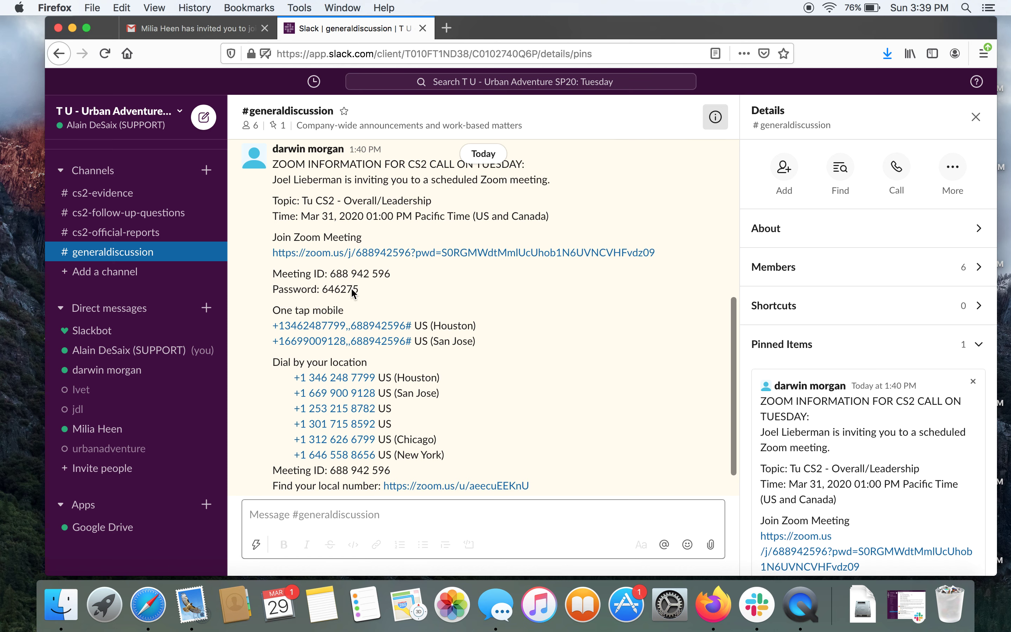
scroll(369, 288, down, 2)
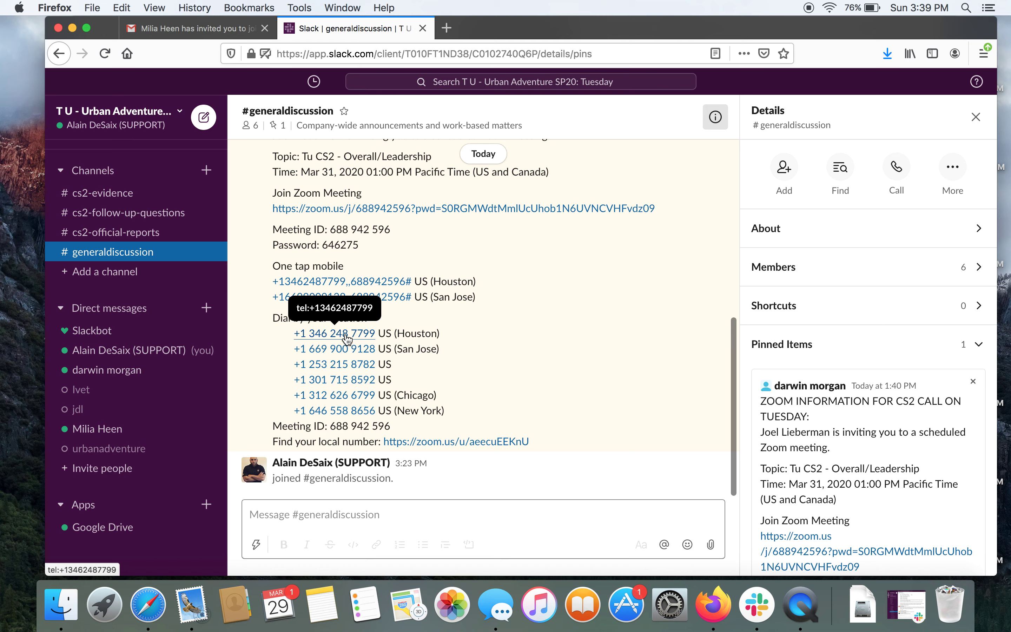
scroll(248, 293, up, 3)
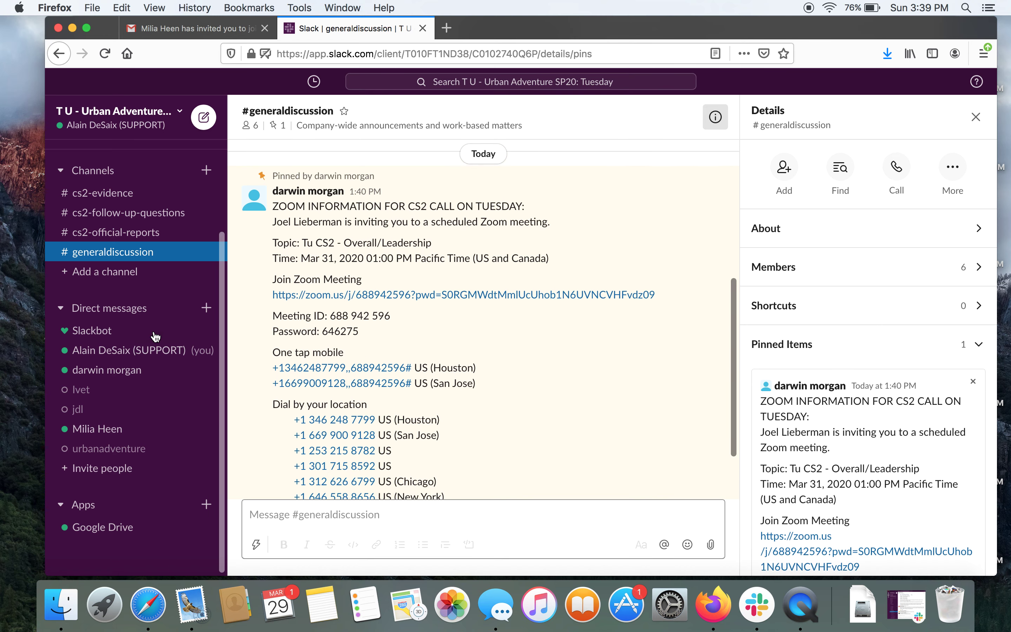
Open the Slackbot conversation and send it the message "Hey Slackbot".
click(117, 331)
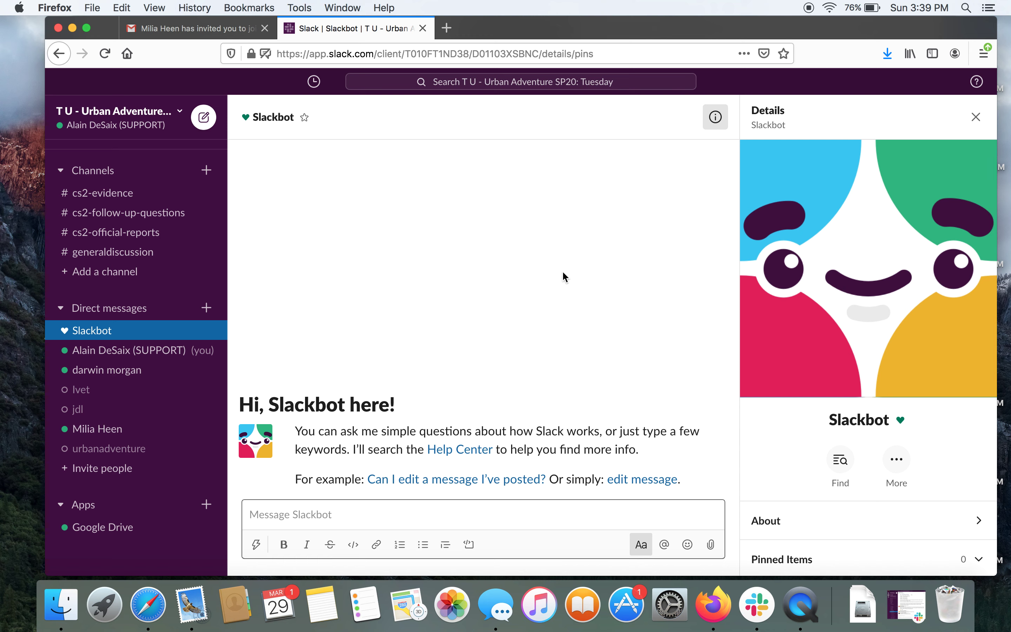
text(Hey slack)
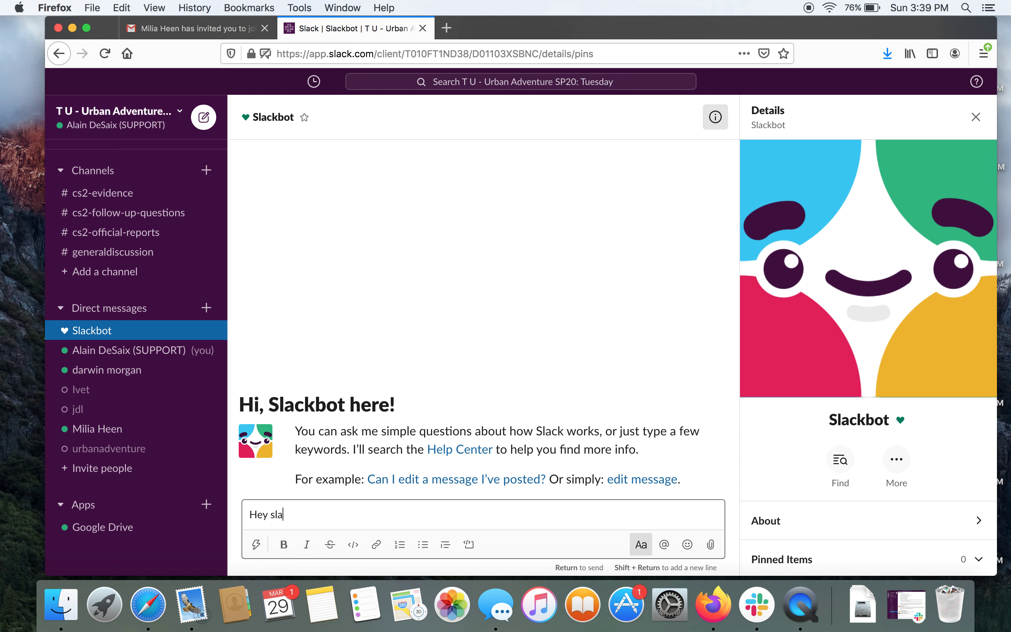
key(BackSpace)
key(BackSpace)
key(BackSpace)
key(BackSpace)
key(BackSpace)
text(Slav)
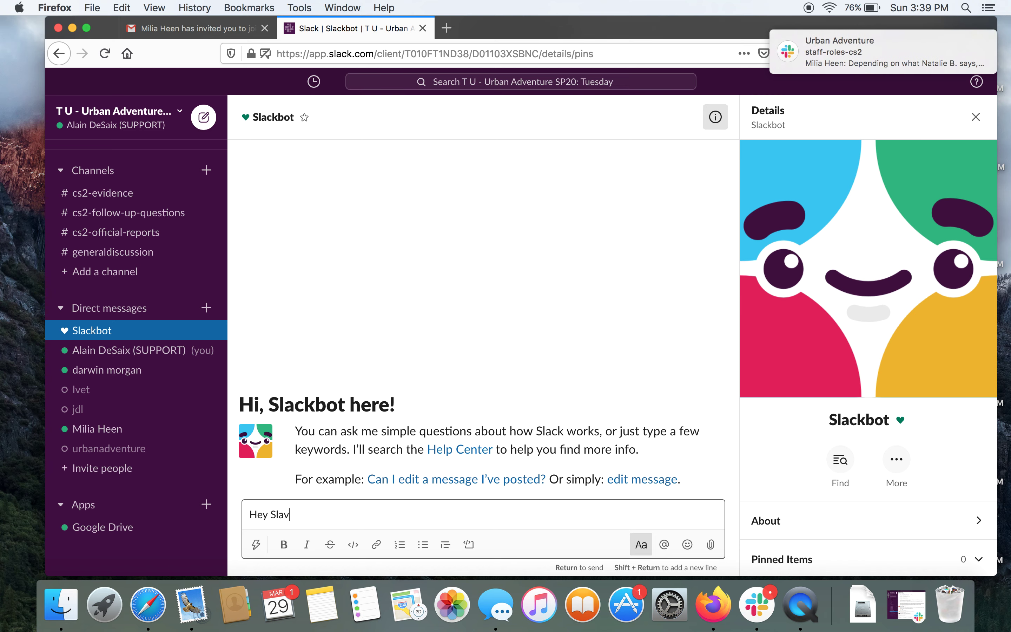
key(BackSpace)
text(ckbot)
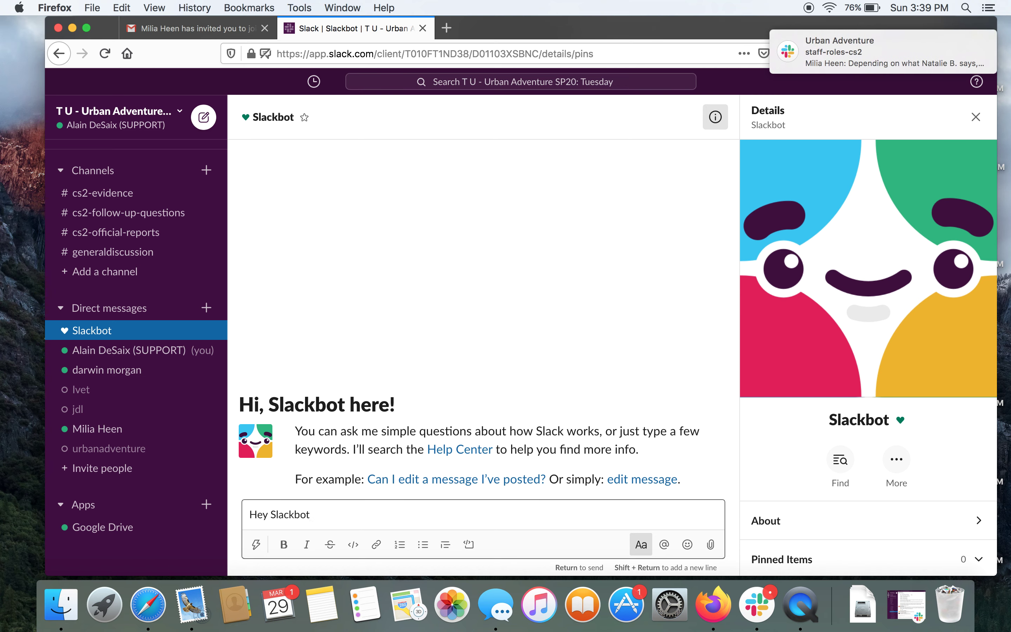
key(Return)
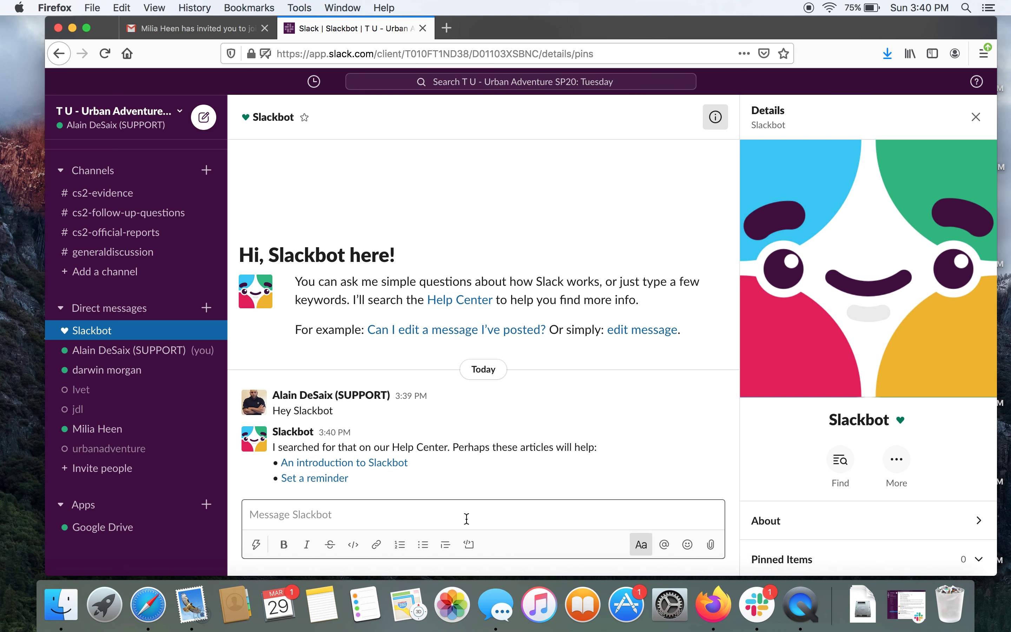
Send Slackbot the message "Hi".
text(Hi)
key(Return)
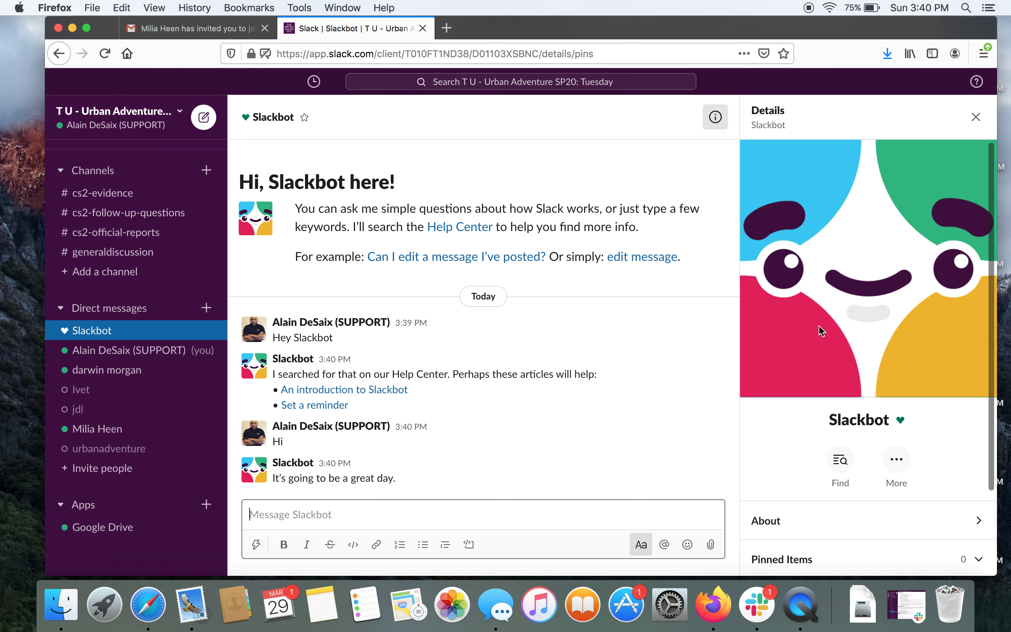
View your own direct message space and a teammate's direct message conversation.
click(164, 356)
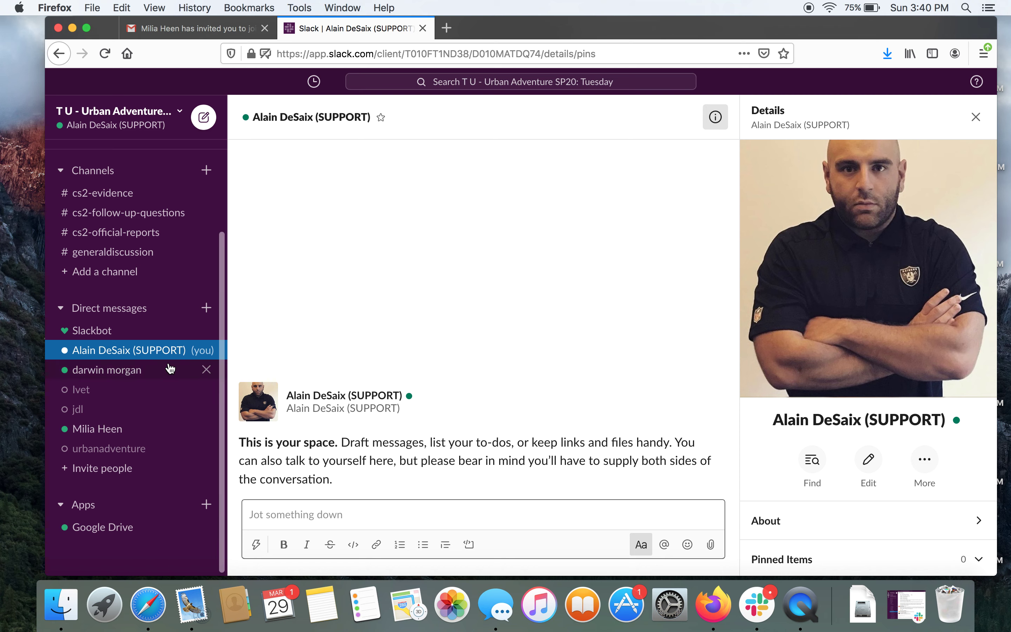
click(151, 374)
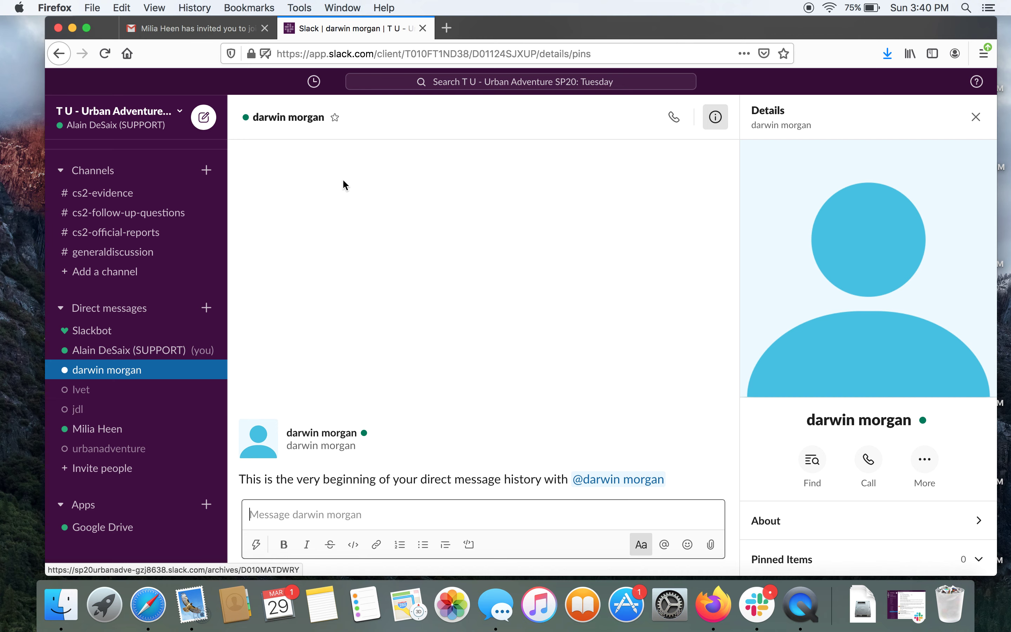
Review the invitation request form's email, name, default channel and reason fields, and close it without sending a request.
click(100, 472)
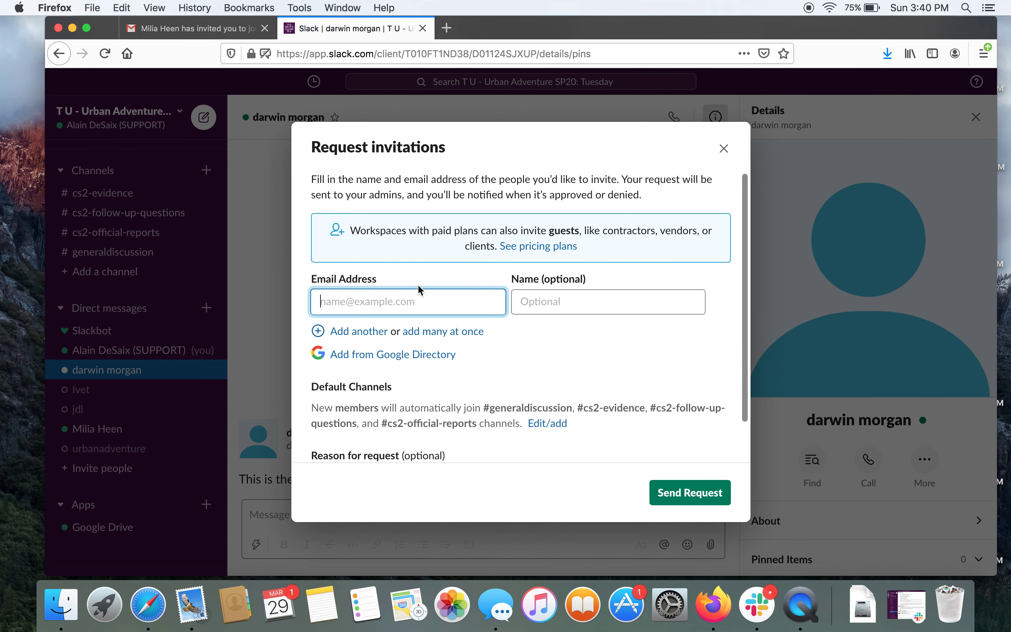
scroll(341, 318, down, 2)
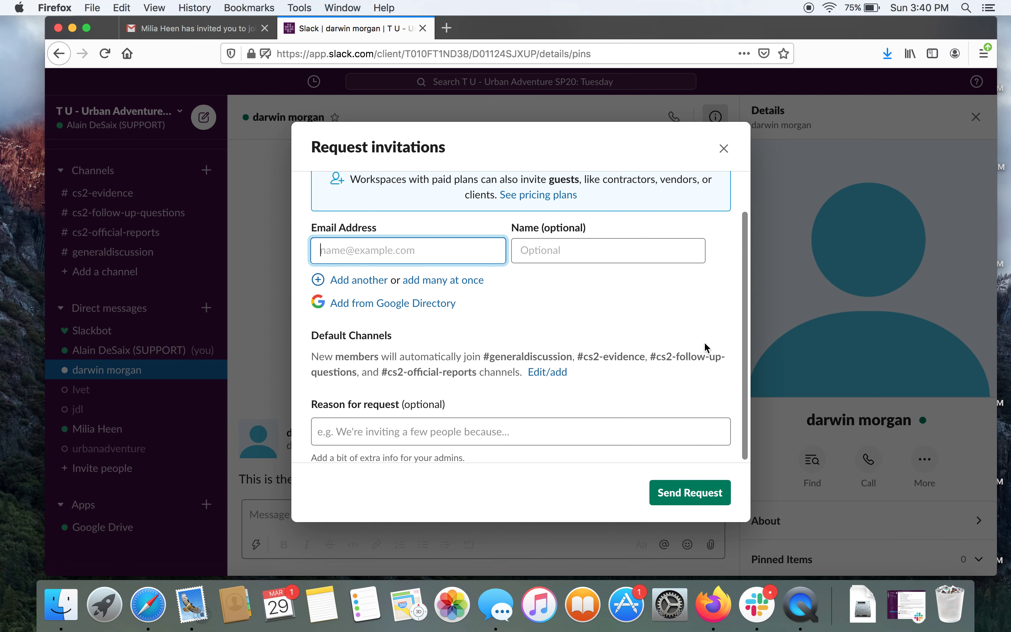
click(722, 146)
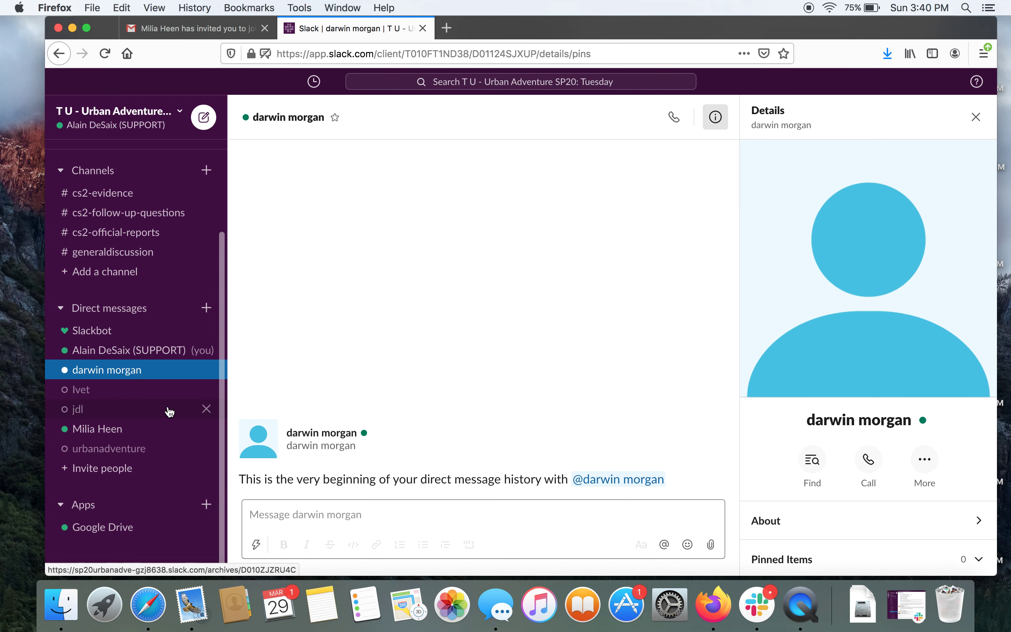
click(113, 469)
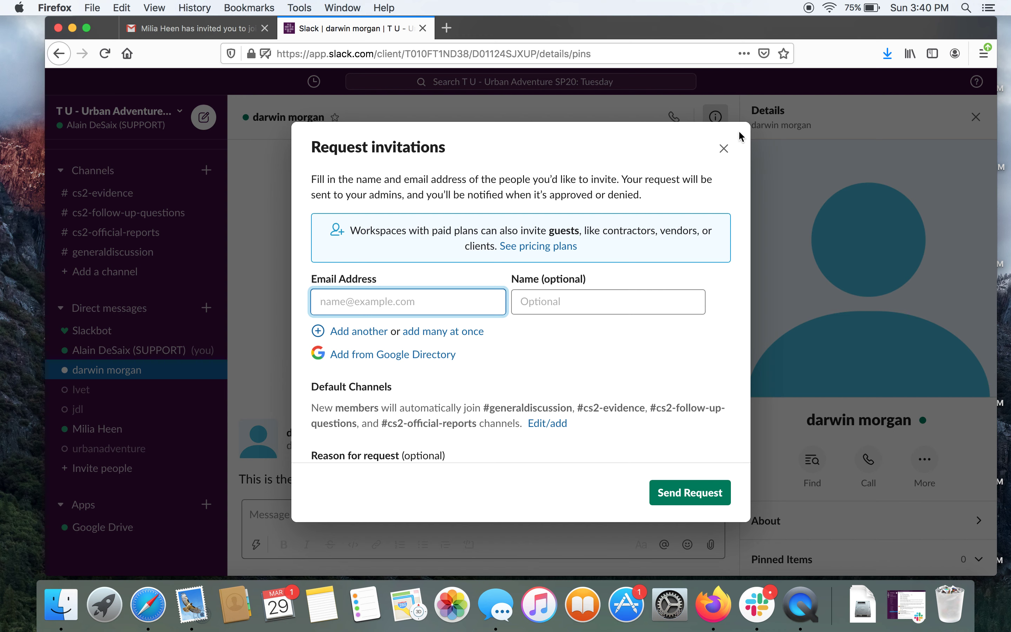
click(724, 148)
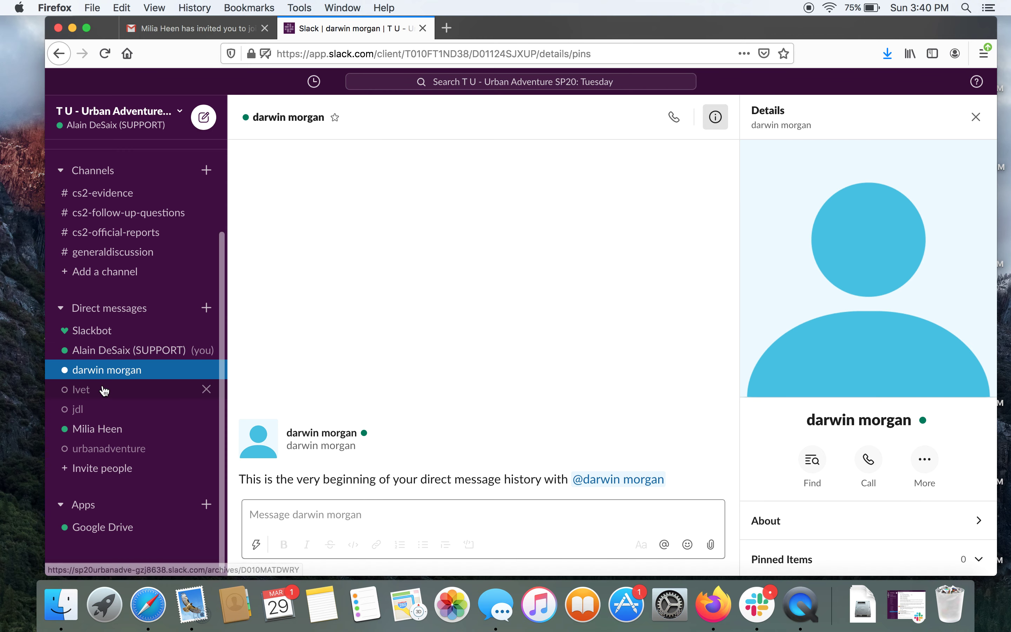
Look through the channel and direct message lists and open the Google Drive app's conversation.
scroll(140, 288, up, 3)
scroll(140, 288, down, 3)
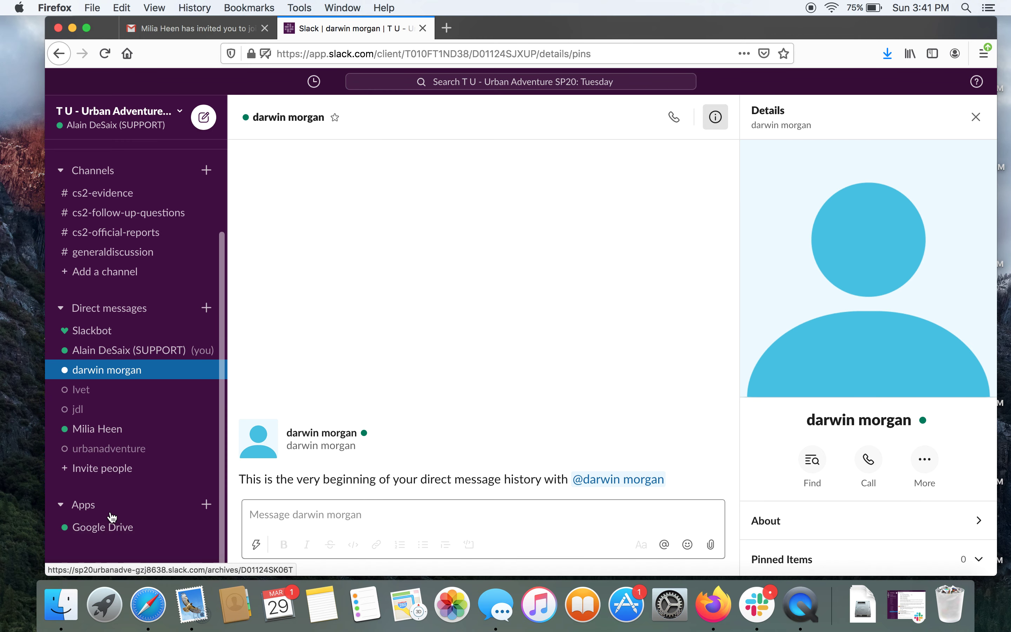
click(103, 530)
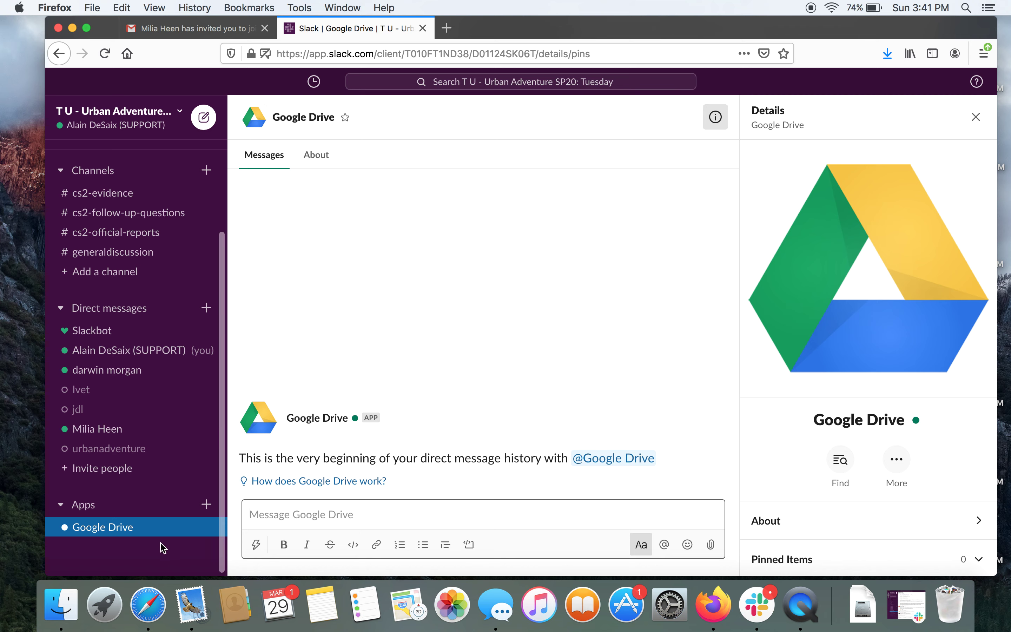
scroll(131, 527, up, 3)
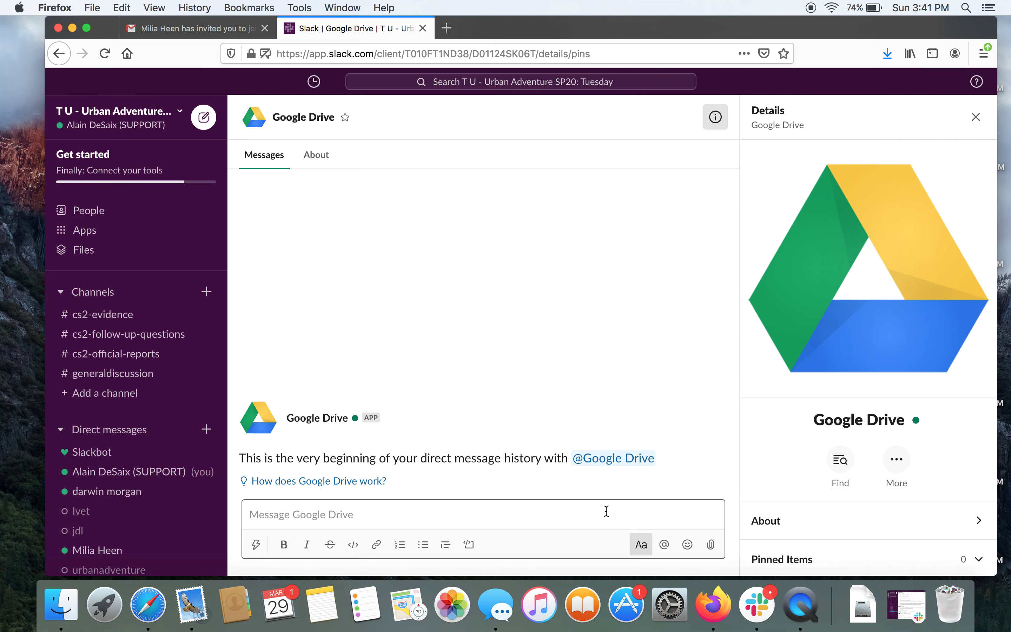
Switch to the Slack desktop app with the Urban Adventure workspace and reposition its window over the browser.
click(767, 612)
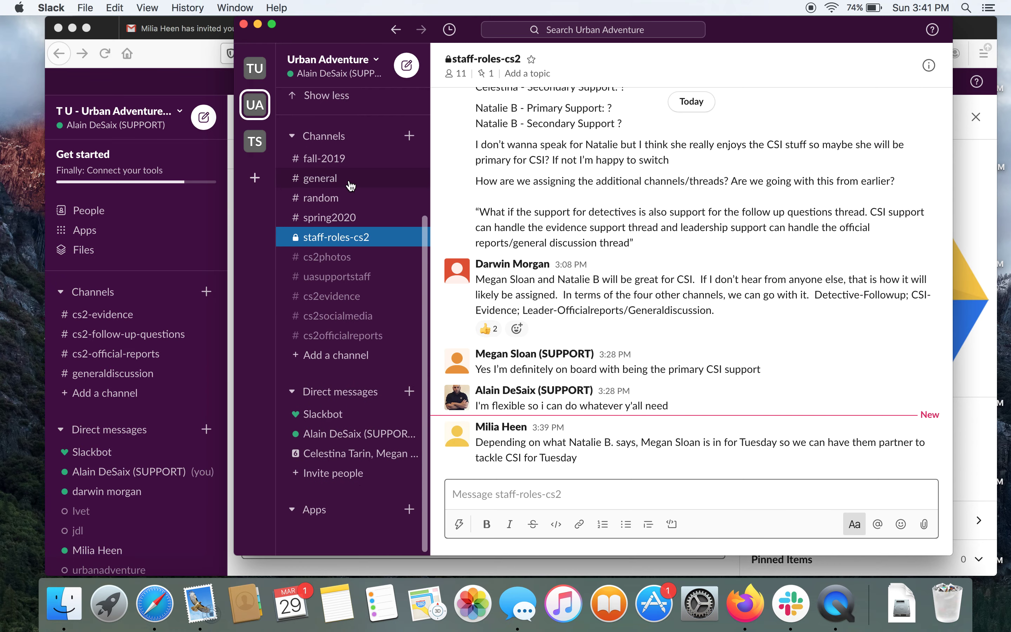
click(167, 95)
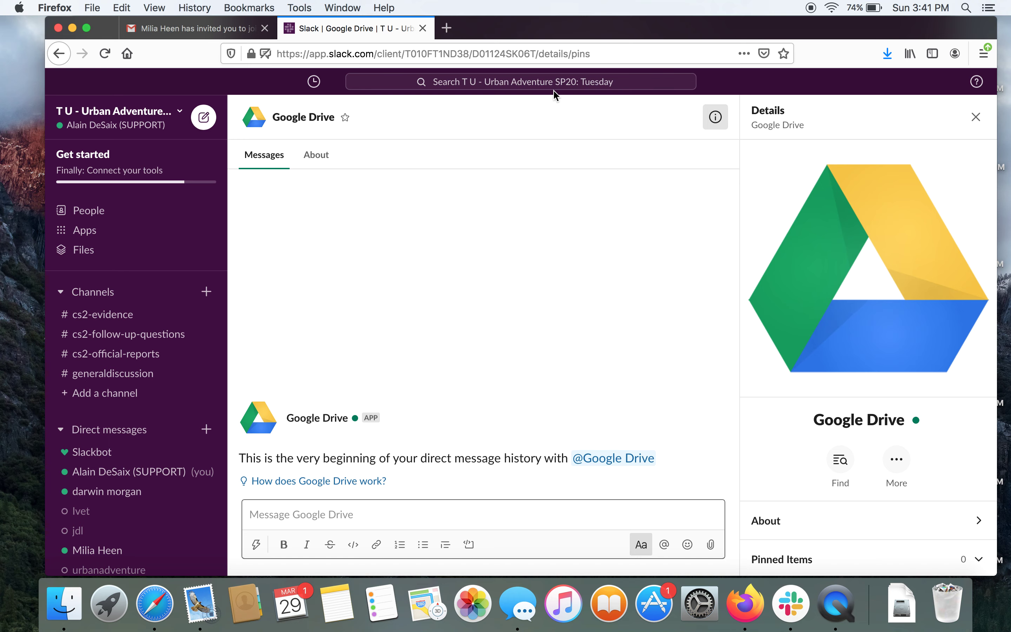
click(796, 625)
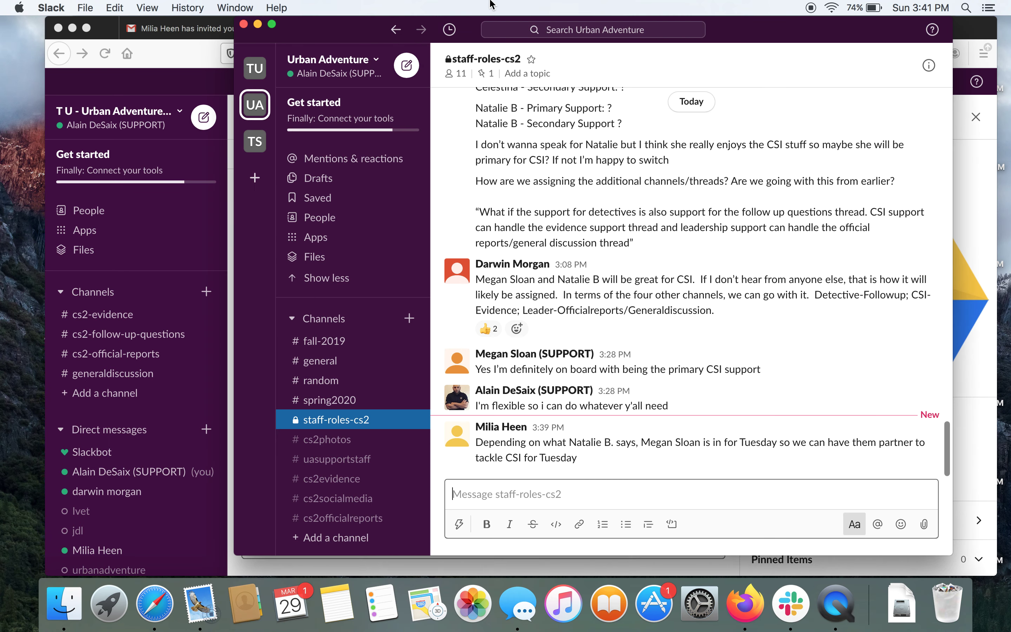
drag(756, 22, 684, 23)
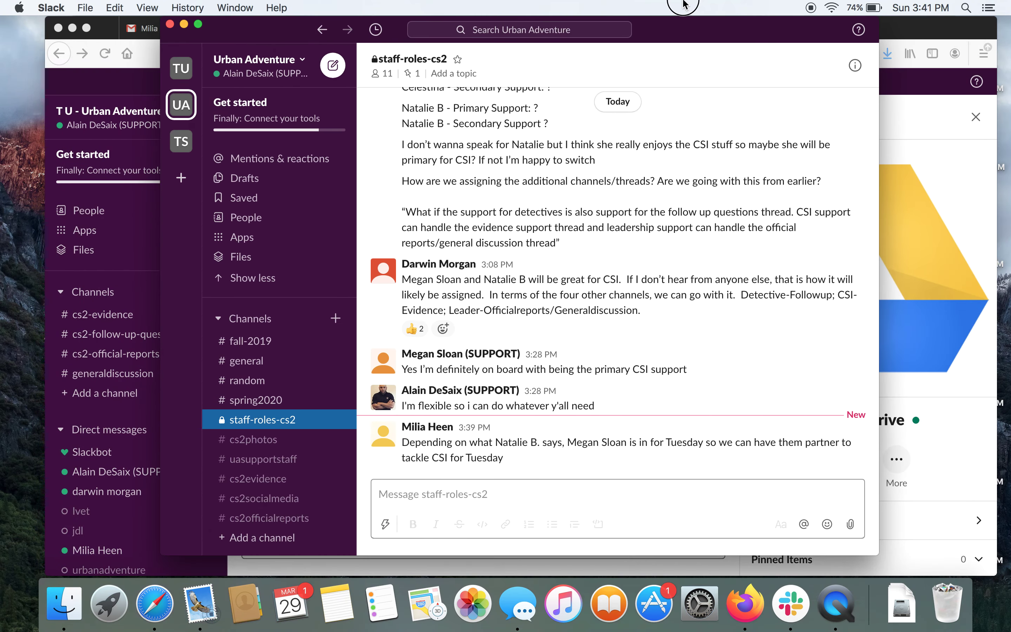
Look through the Urban Adventure workspace's channels, direct messages and apps, and read earlier messages in staff-roles-cs2.
scroll(300, 440, down, 5)
scroll(299, 441, up, 5)
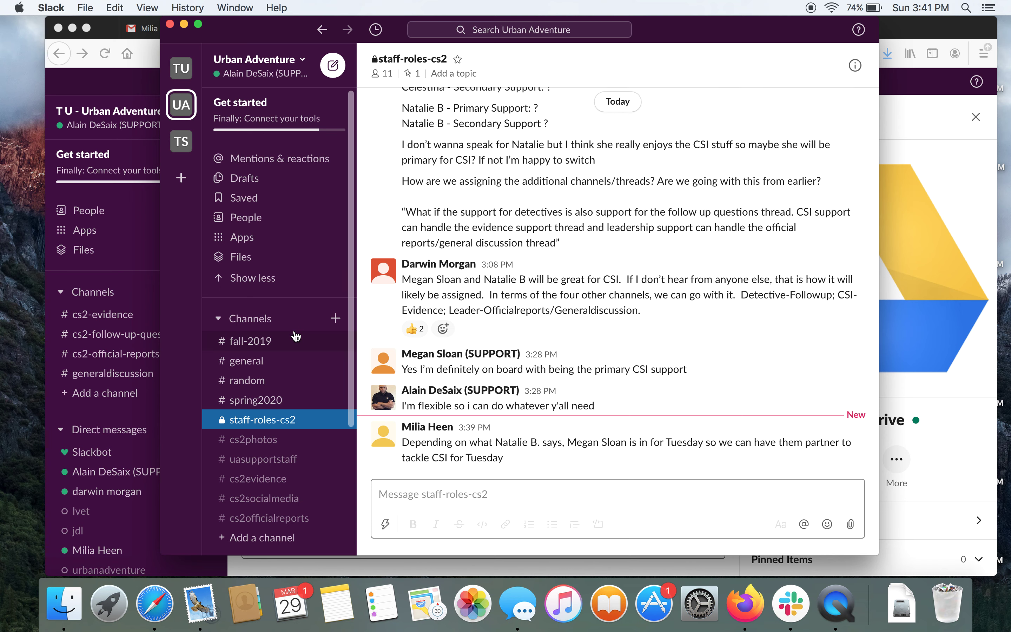
scroll(296, 337, down, 5)
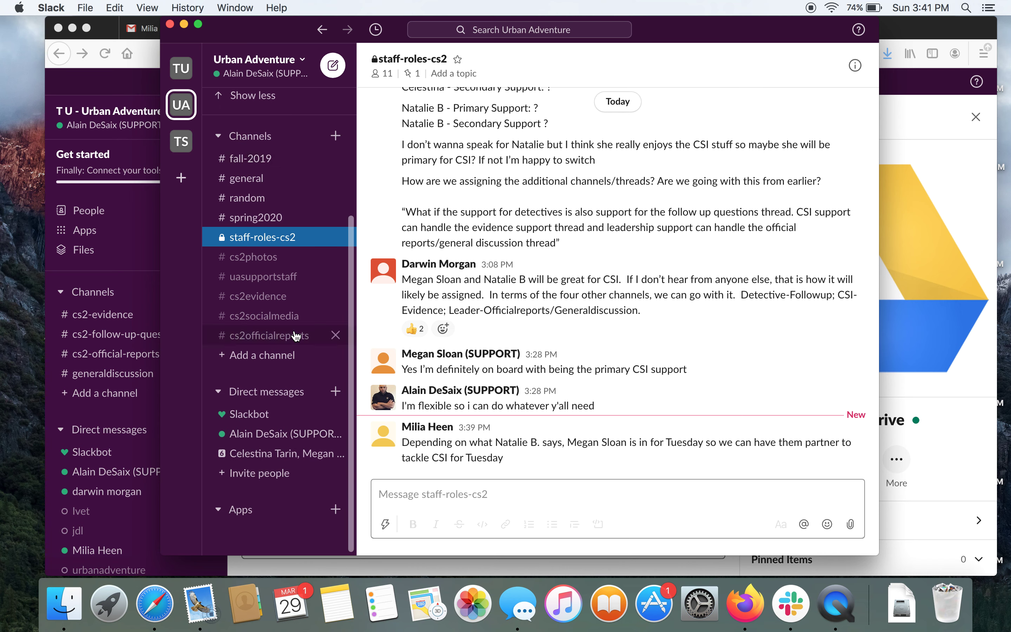
scroll(296, 336, up, 5)
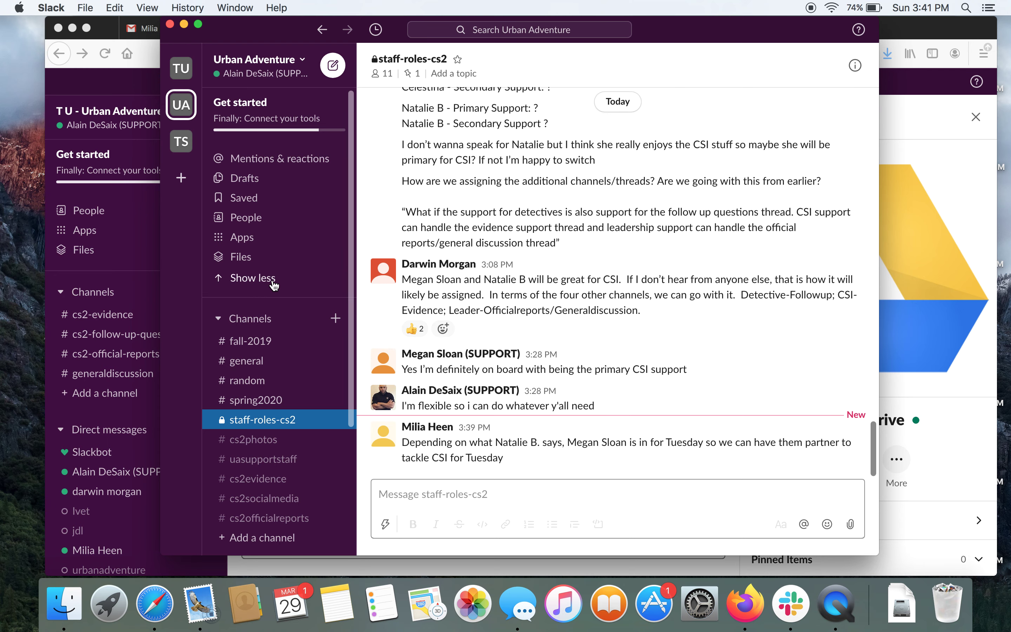
scroll(270, 280, down, 5)
scroll(274, 285, up, 4)
scroll(274, 286, up, 2)
scroll(274, 285, down, 5)
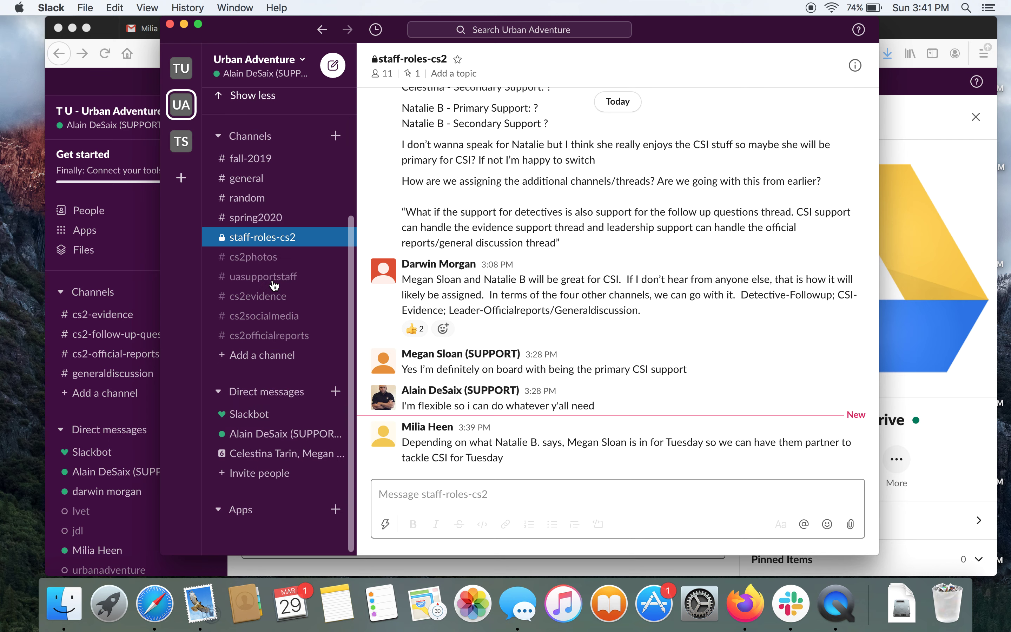
scroll(274, 285, up, 5)
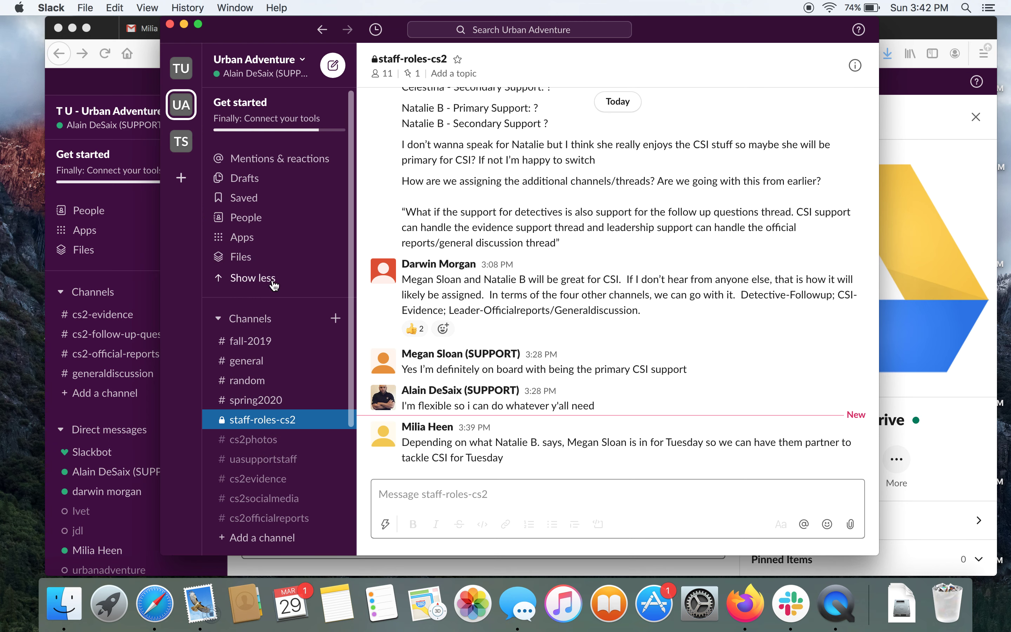
scroll(273, 286, down, 5)
scroll(271, 281, up, 5)
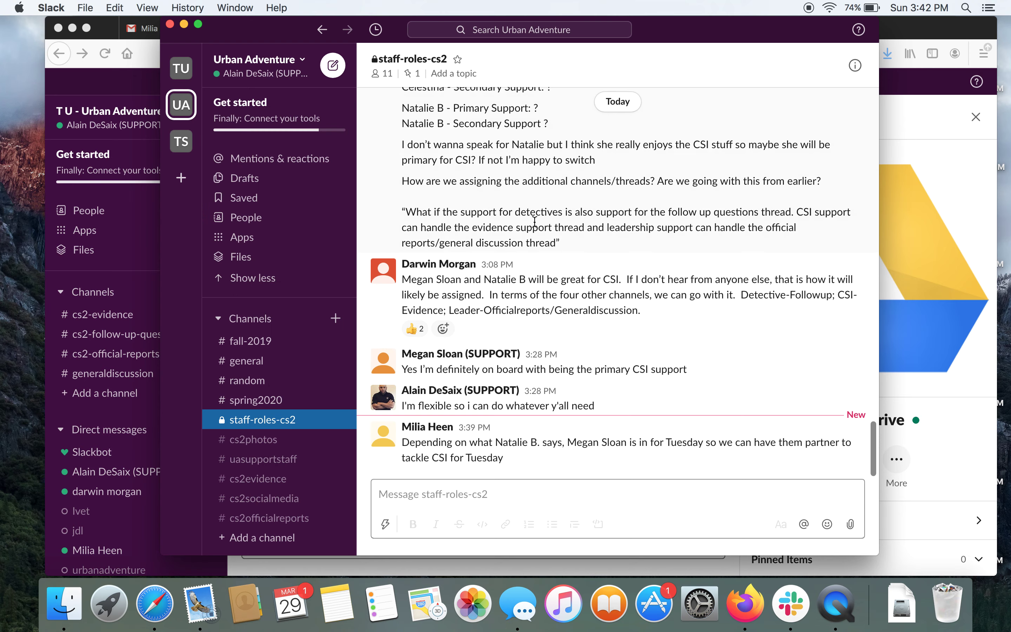
scroll(514, 293, up, 10)
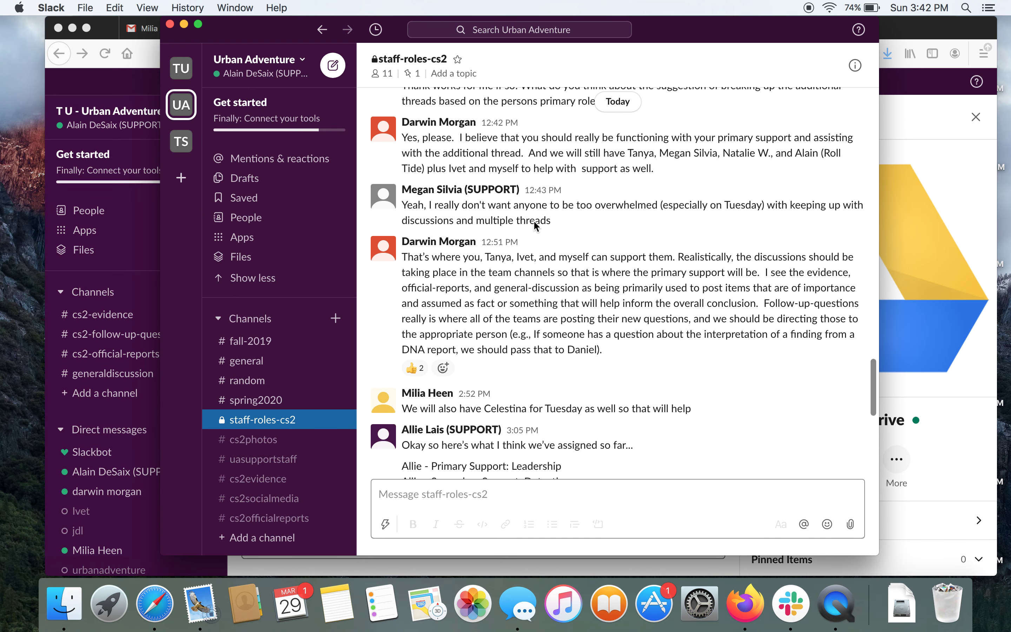
scroll(535, 226, down, 10)
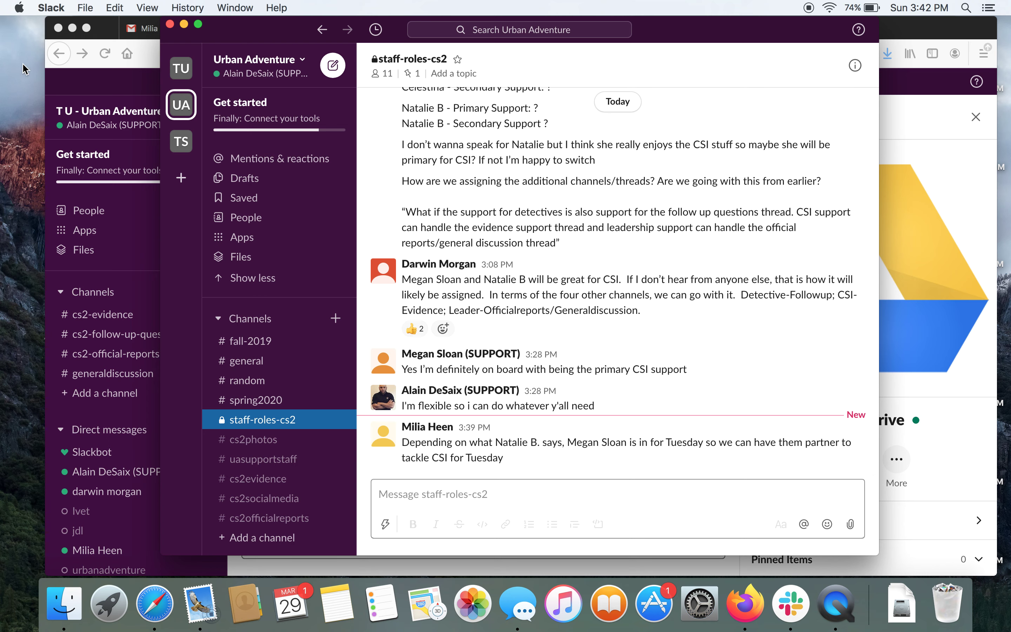
Switch to QuickTime Player and quit it to bring up the save options for the screen recording.
click(835, 604)
click(143, 7)
mouse_move(79, 7)
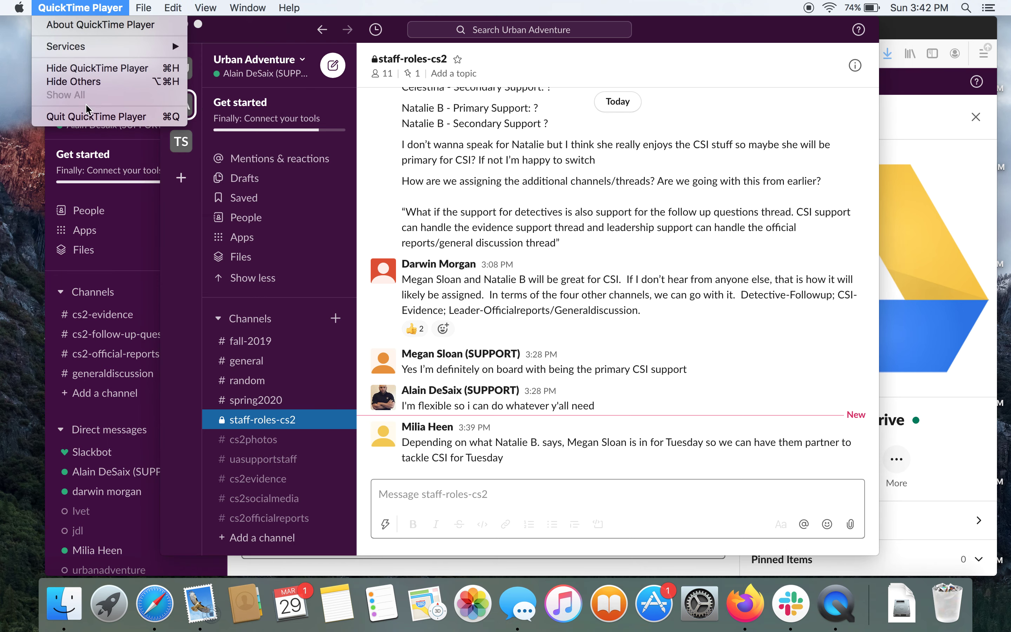
click(90, 116)
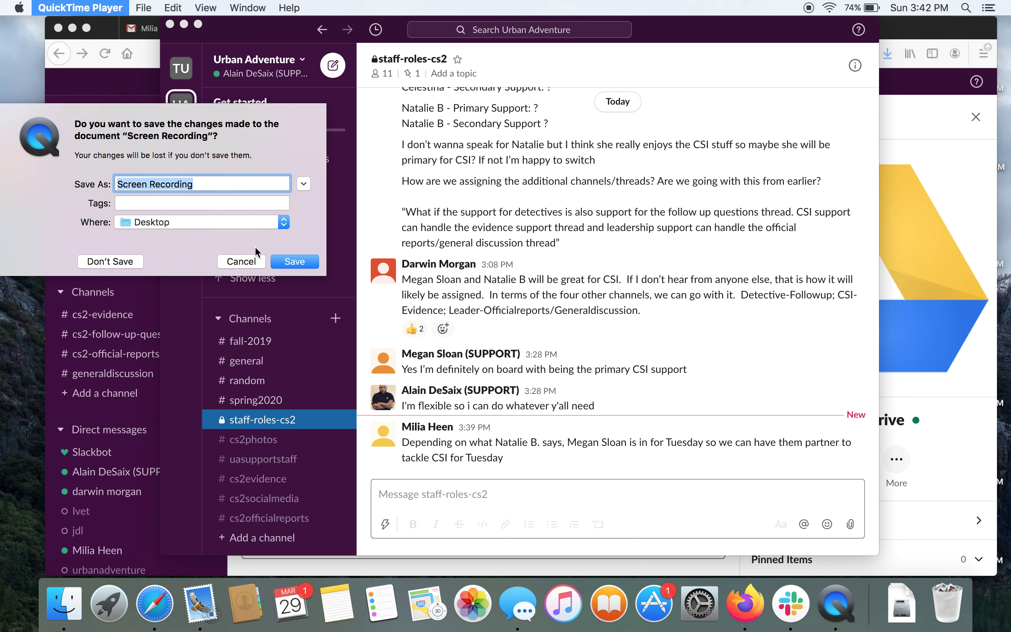
Name the screen recording "Slack Tutorial" and save it to the Desktop.
key(BackSpace)
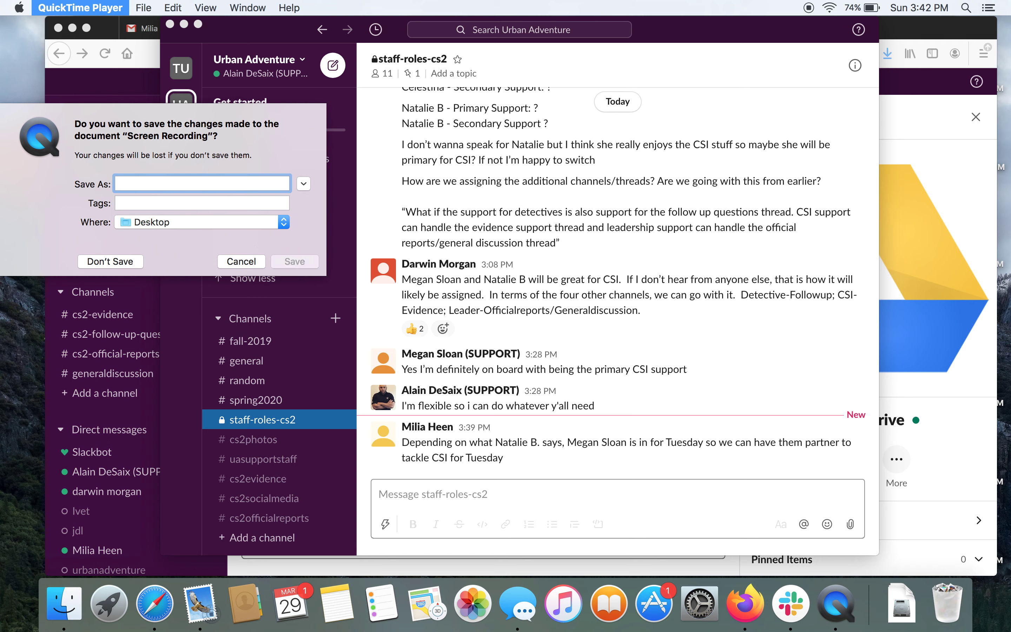
text(S)
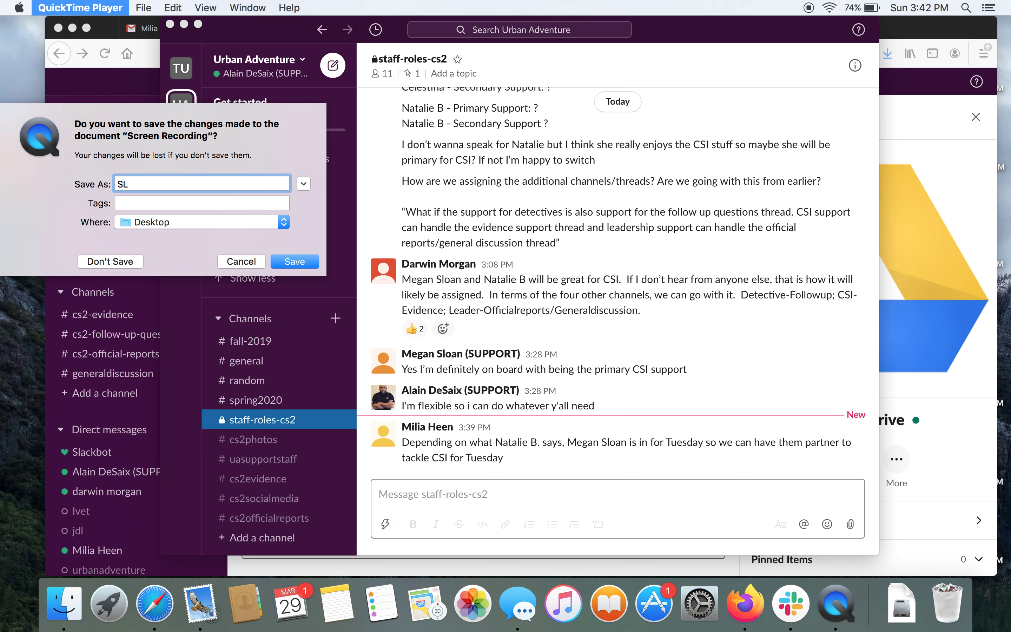
text(L)
key(BackSpace)
key(BackSpace)
text(SL)
key(BackSpace)
key(BackSpace)
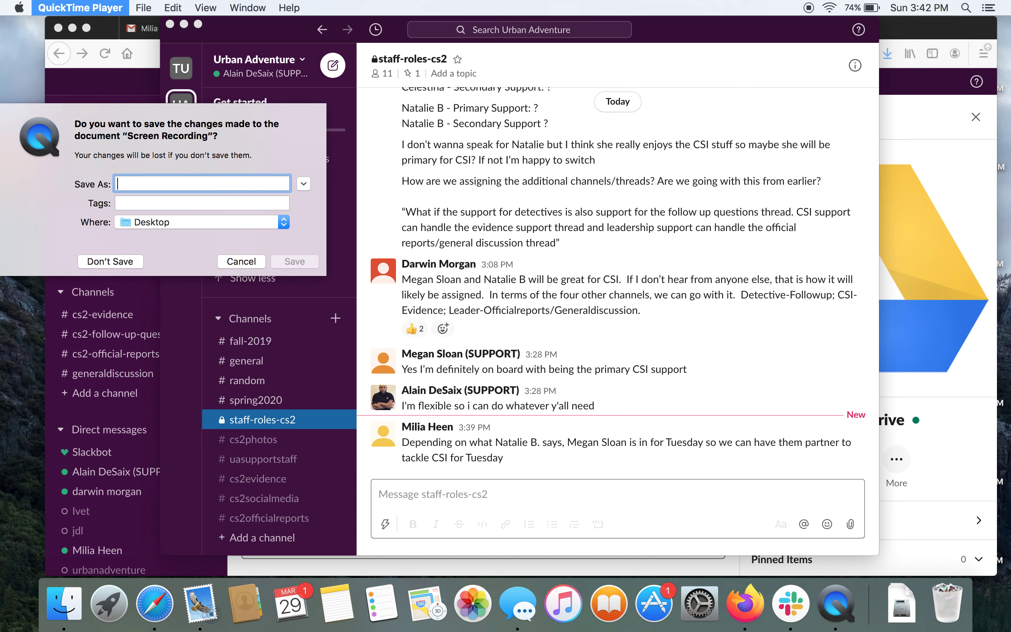
text(SLACK TUTORIAL)
key(Return)
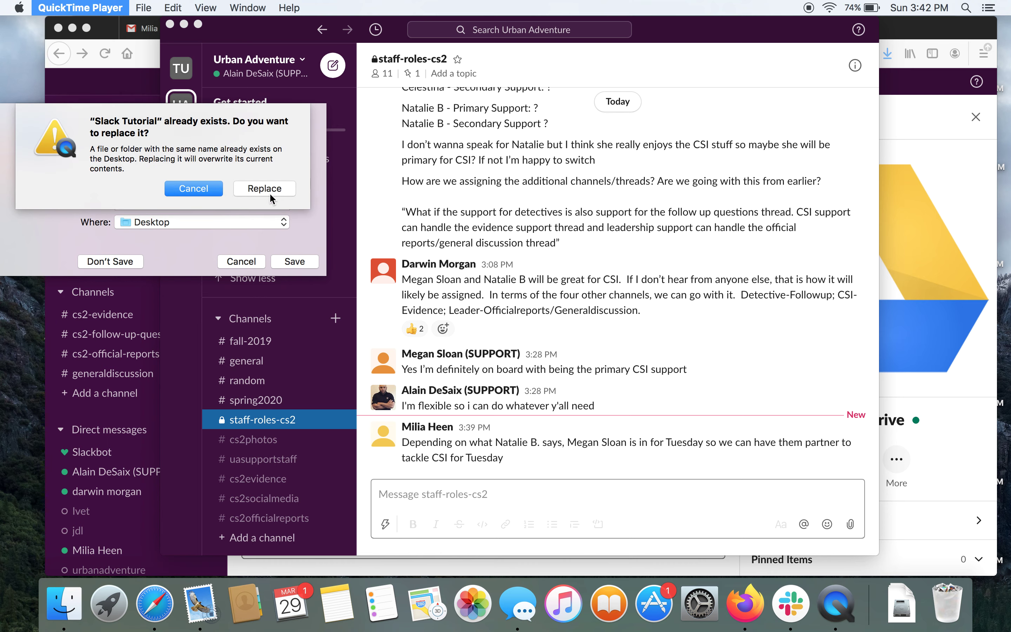